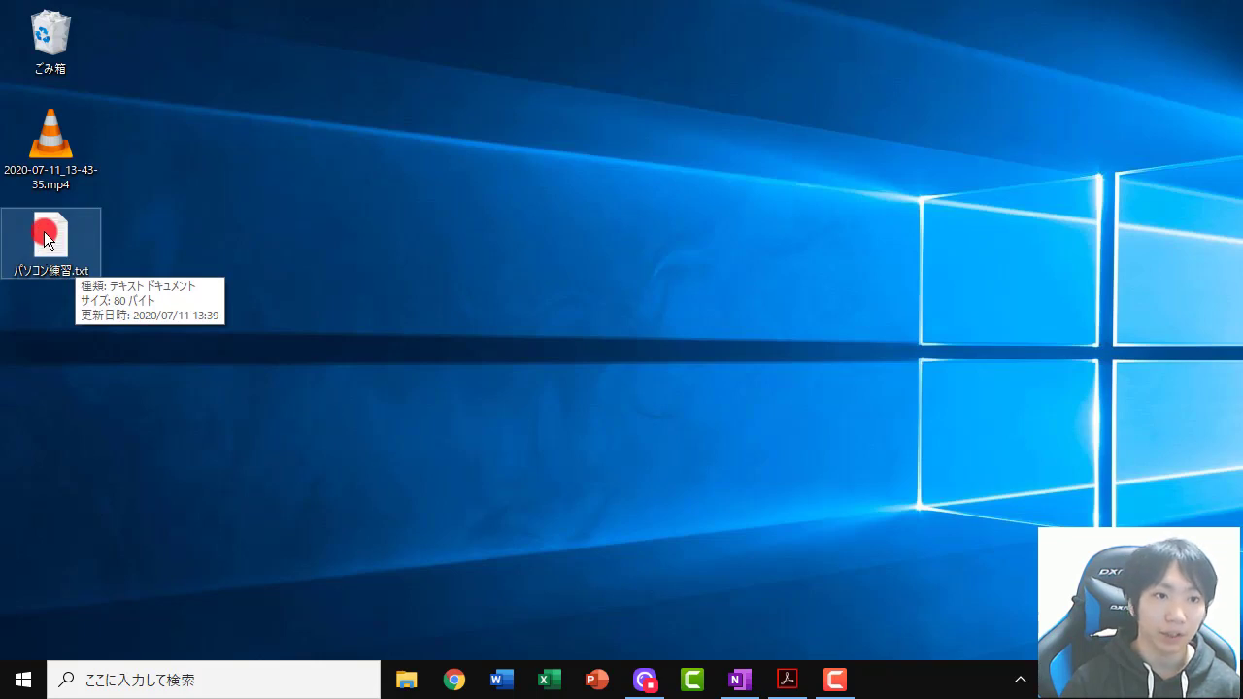
# Step: Copy the desktop file パソコン練習.txt and paste nine copies of it onto the desktop
pyautogui.click(46, 236)
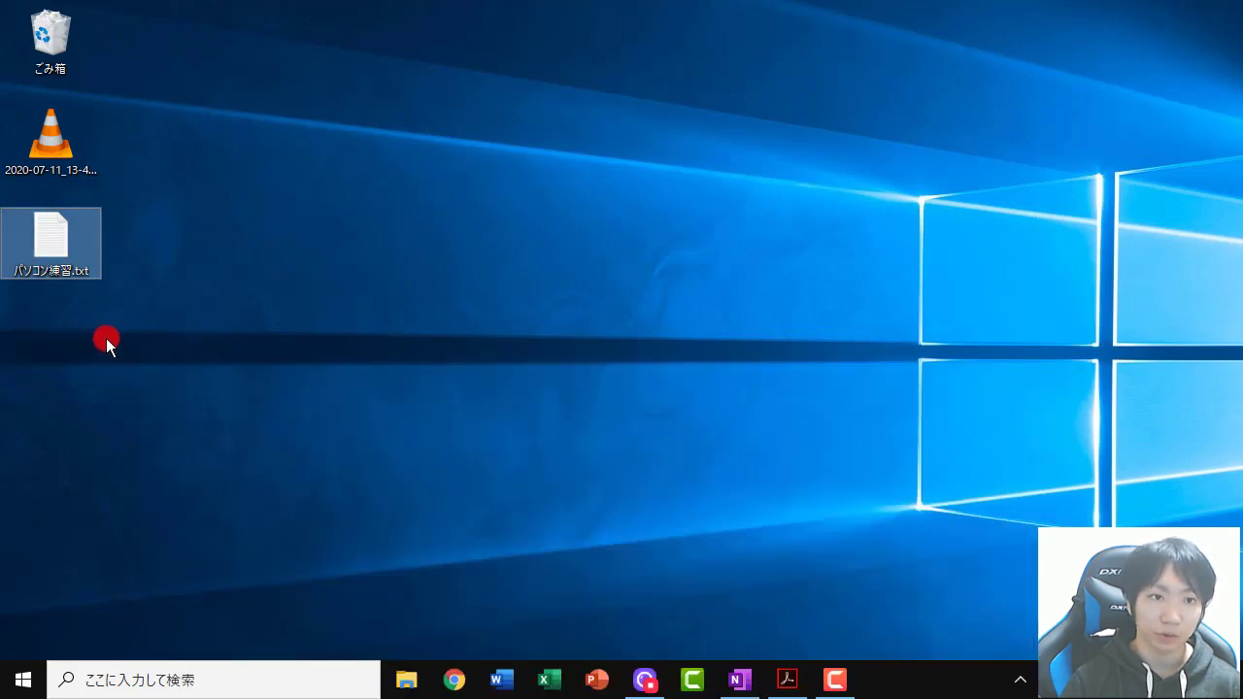
pyautogui.click(106, 336)
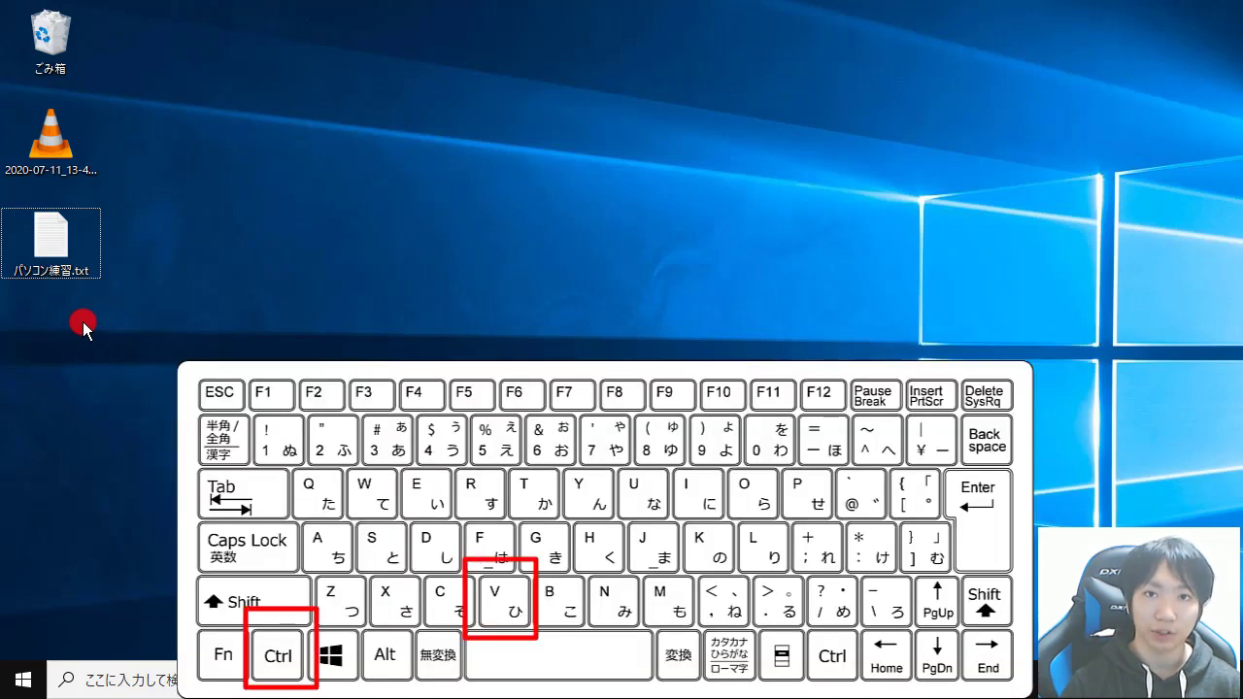
pyautogui.hotkey('ctrl', 'v')
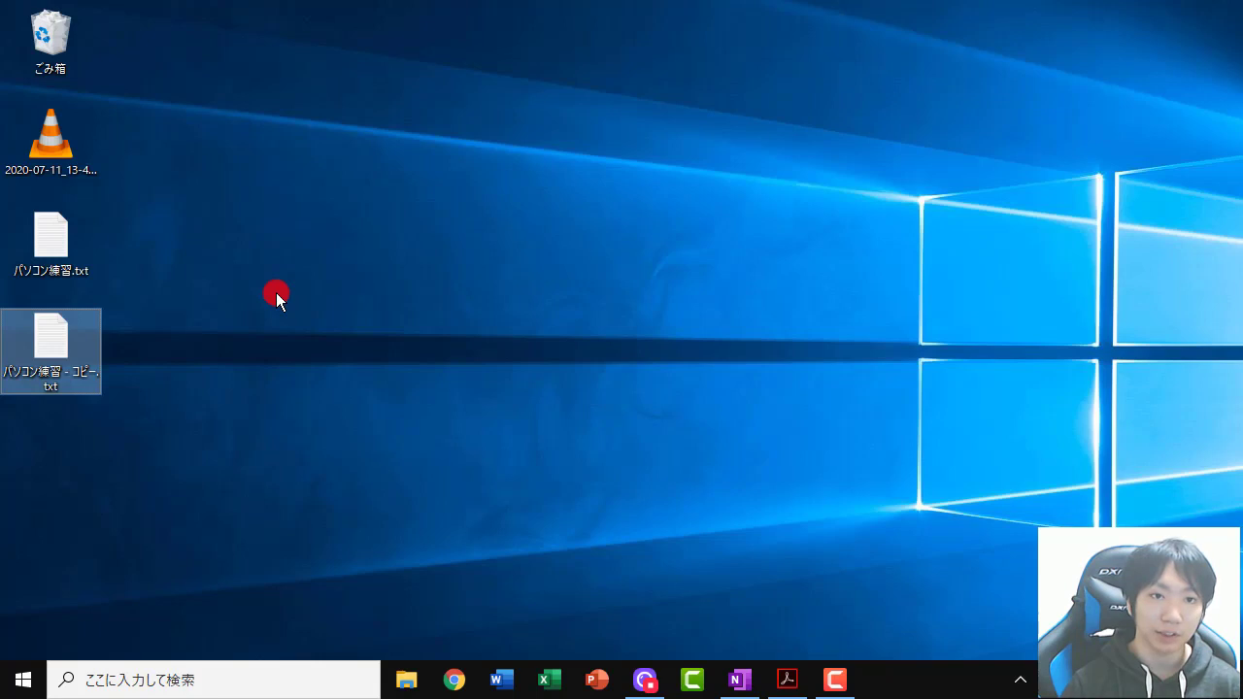
pyautogui.hotkey('ctrl', 'v')
pyautogui.hotkey('ctrl', 'v')
pyautogui.hotkey('ctrl', 'v')
pyautogui.hotkey('ctrl', 'v')
pyautogui.hotkey('ctrl', 'v')
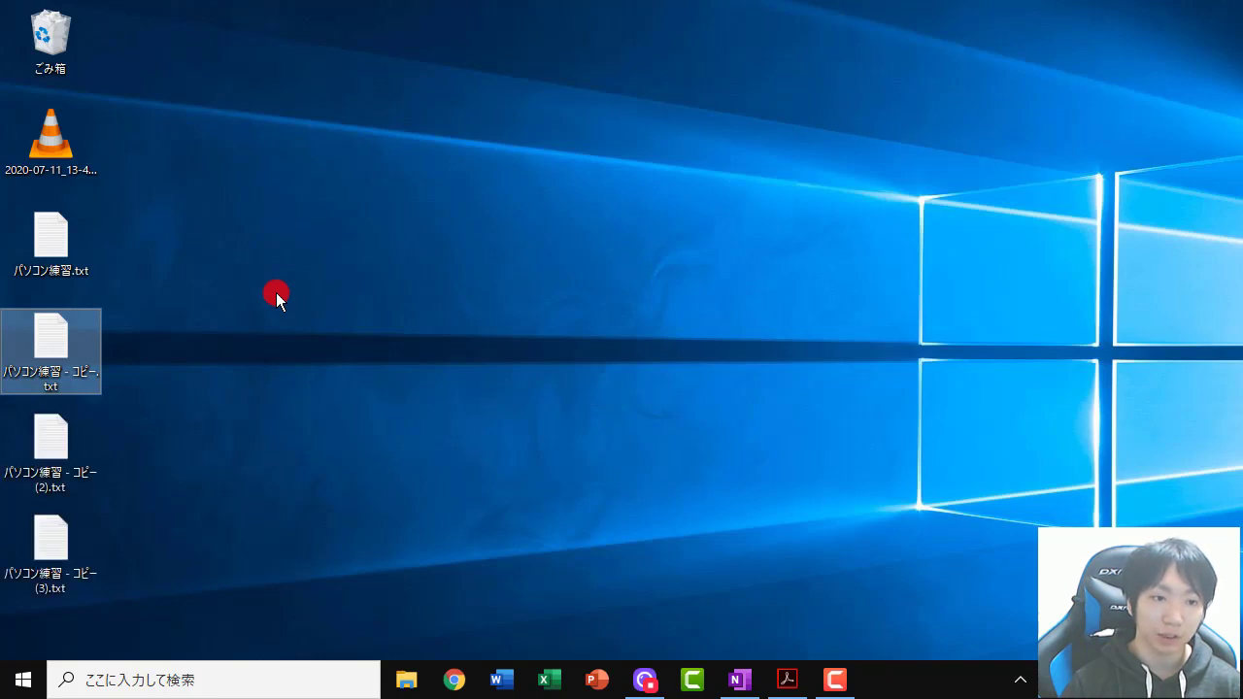
pyautogui.hotkey('ctrl', 'v')
pyautogui.hotkey('ctrl', 'v')
pyautogui.hotkey('ctrl', 'v')
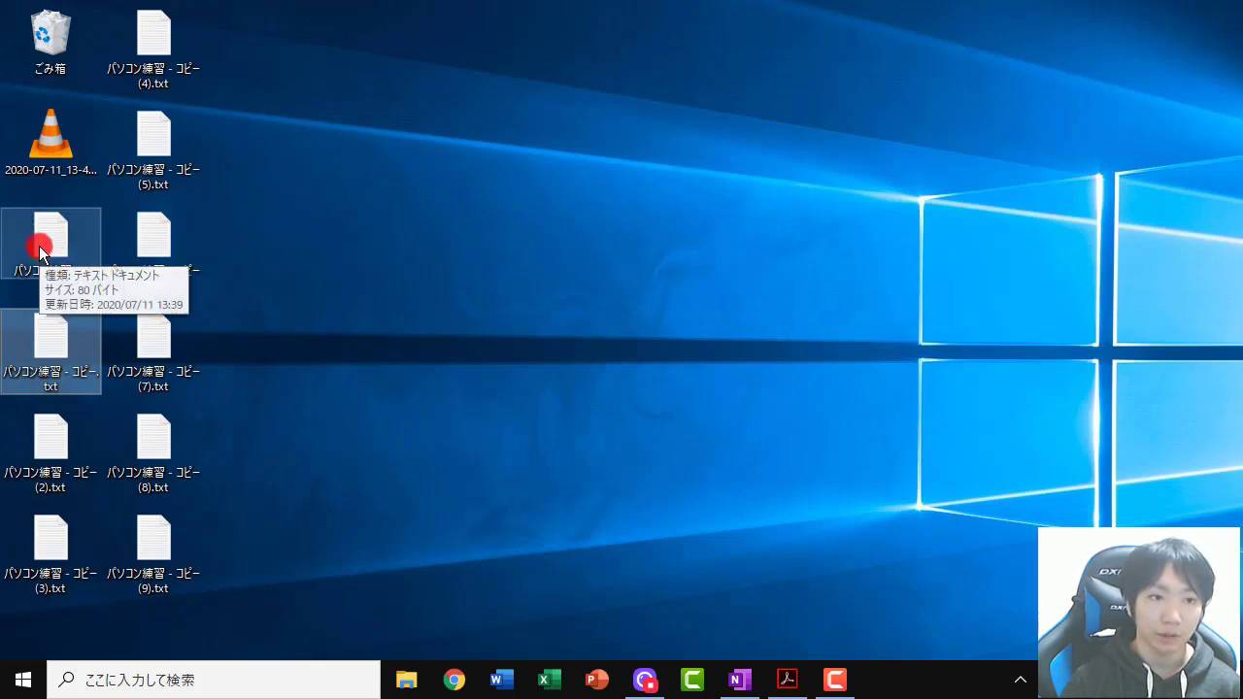
# Step: Move パソコン練習.txt to an empty area in the middle of the desktop and back to its original place
pyautogui.moveTo(41, 255); pyautogui.dragTo(737, 234)
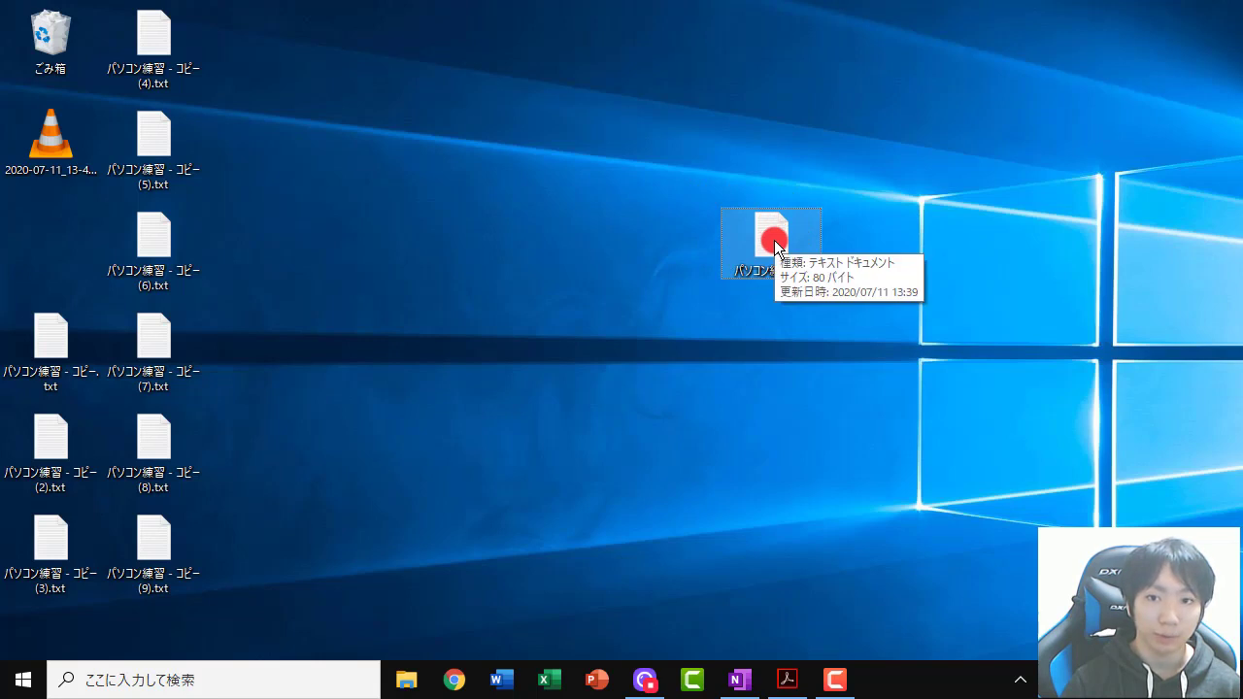
pyautogui.moveTo(774, 240); pyautogui.dragTo(42, 243)
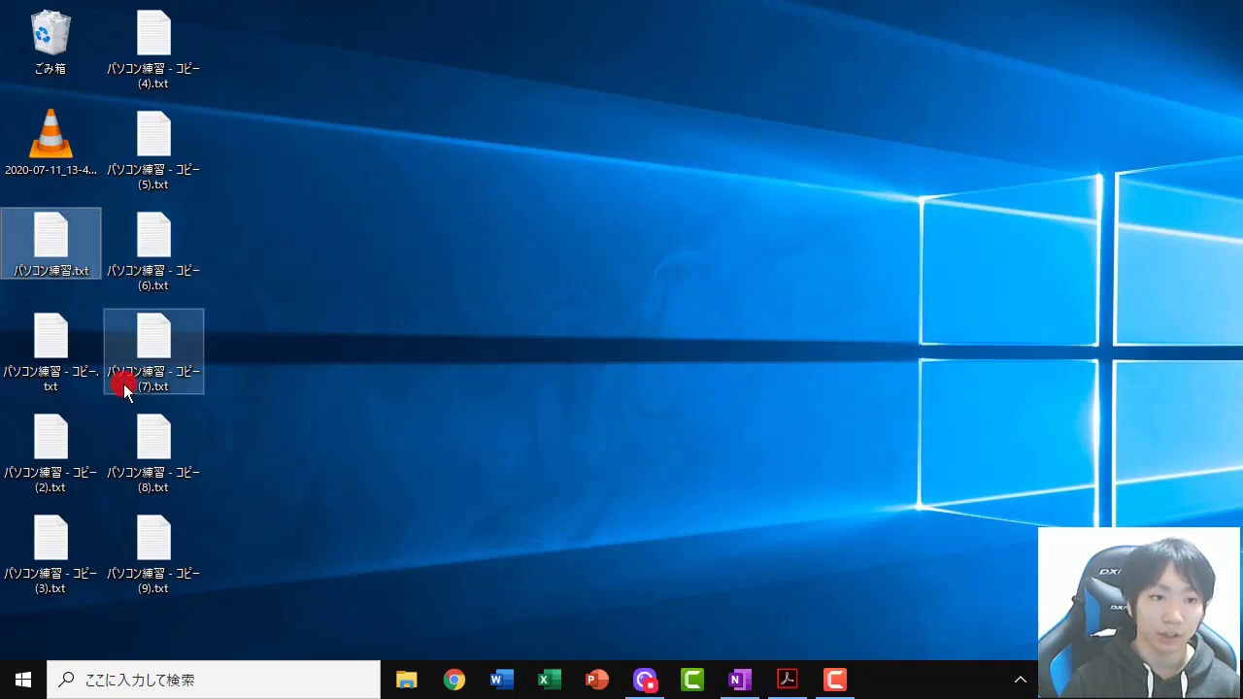
# Step: Select several of the copied text files one at a time, including copies (2), (8) and (6)
pyautogui.click(50, 441)
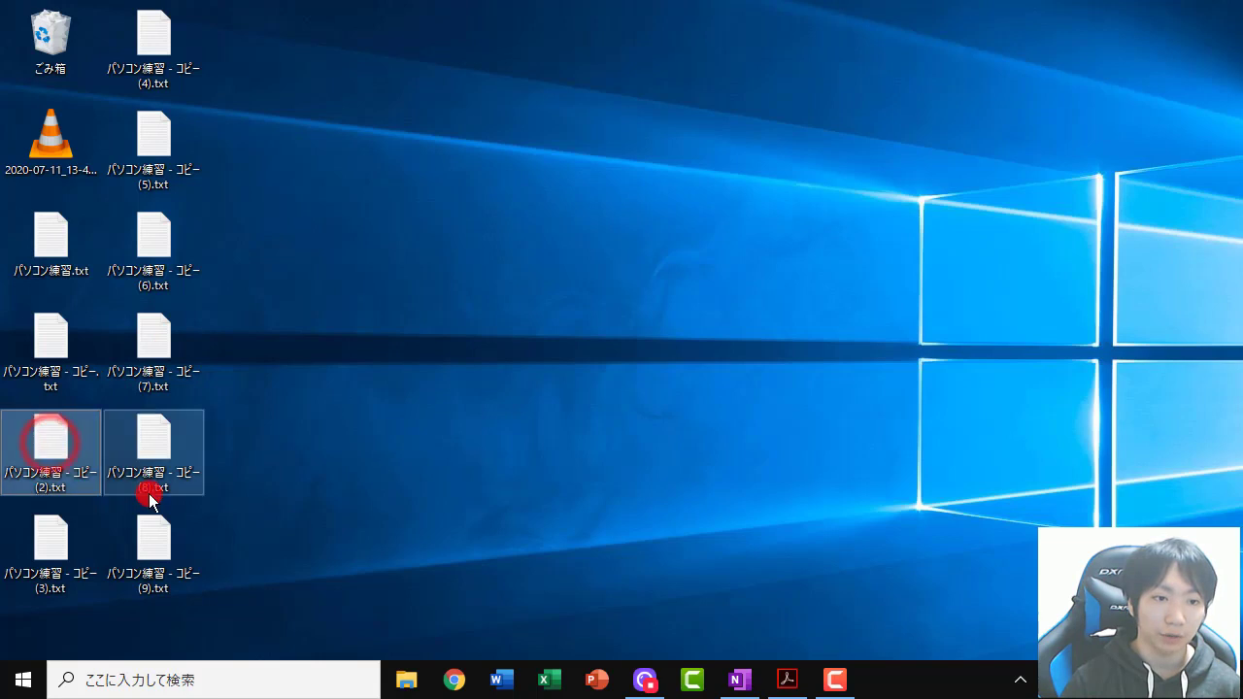
pyautogui.click(149, 451)
pyautogui.click(150, 251)
pyautogui.click(166, 50)
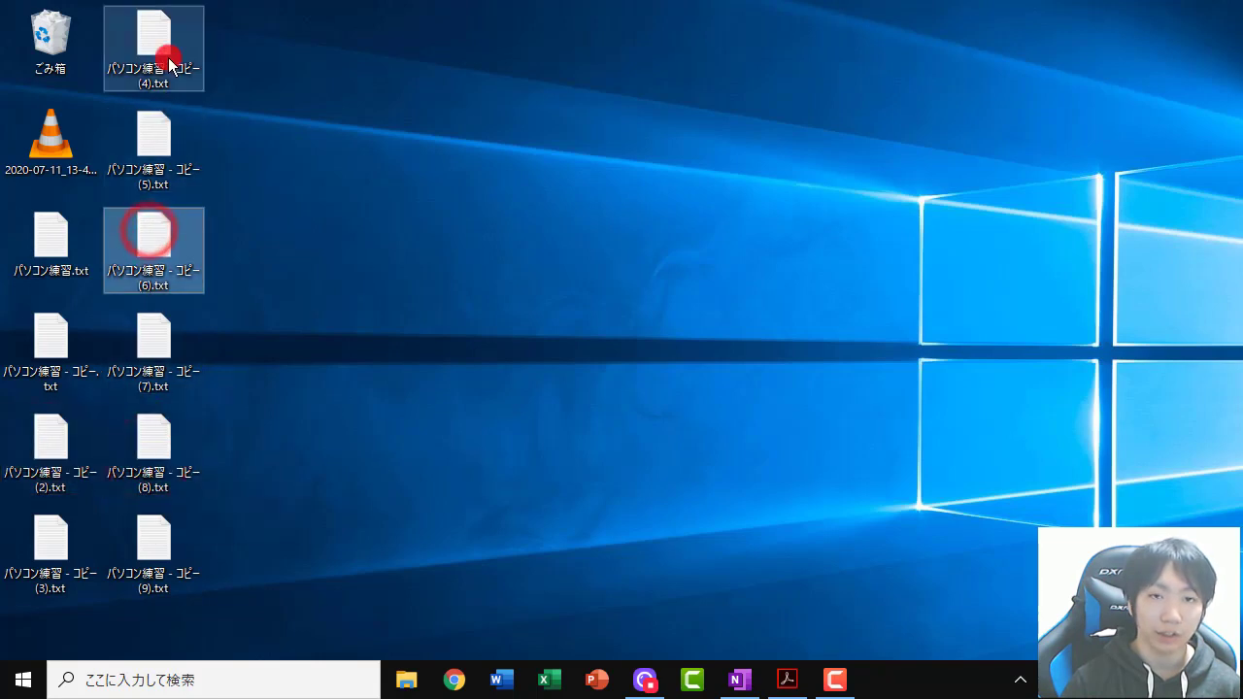
pyautogui.click(153, 279)
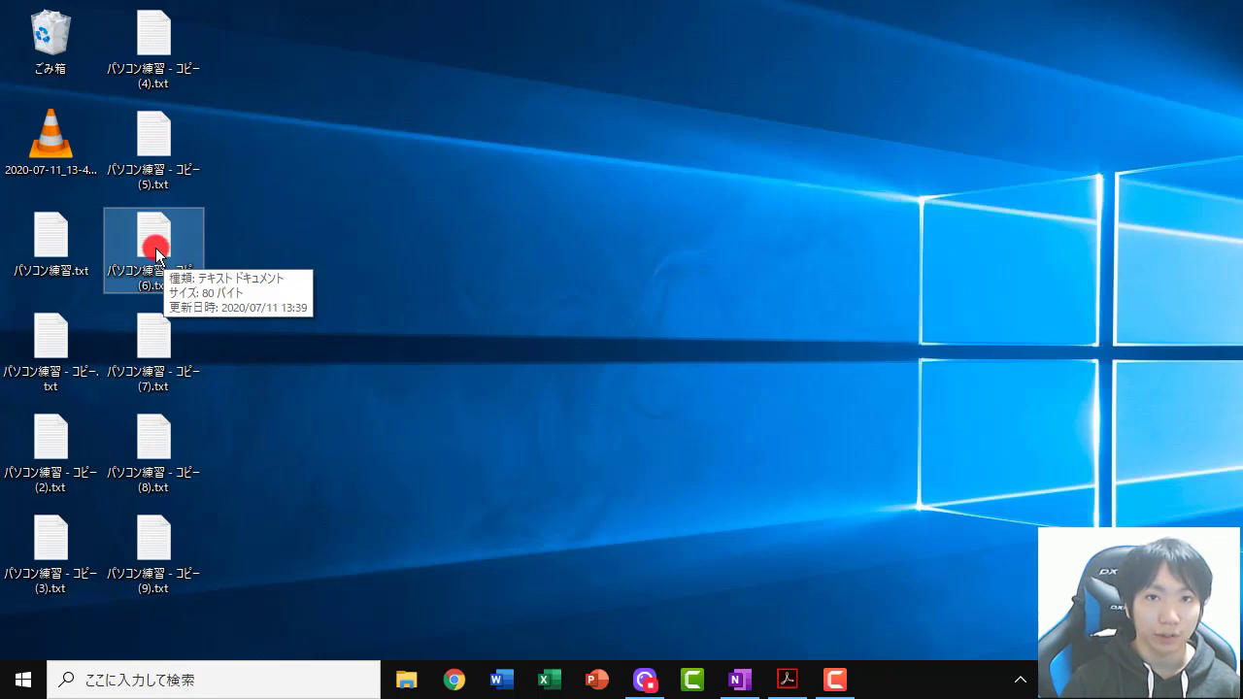
# Step: Select パソコン練習.txt together with copies (2), (5), (7) and (9), and remove copy (7) from the selection
pyautogui.click(41, 238)
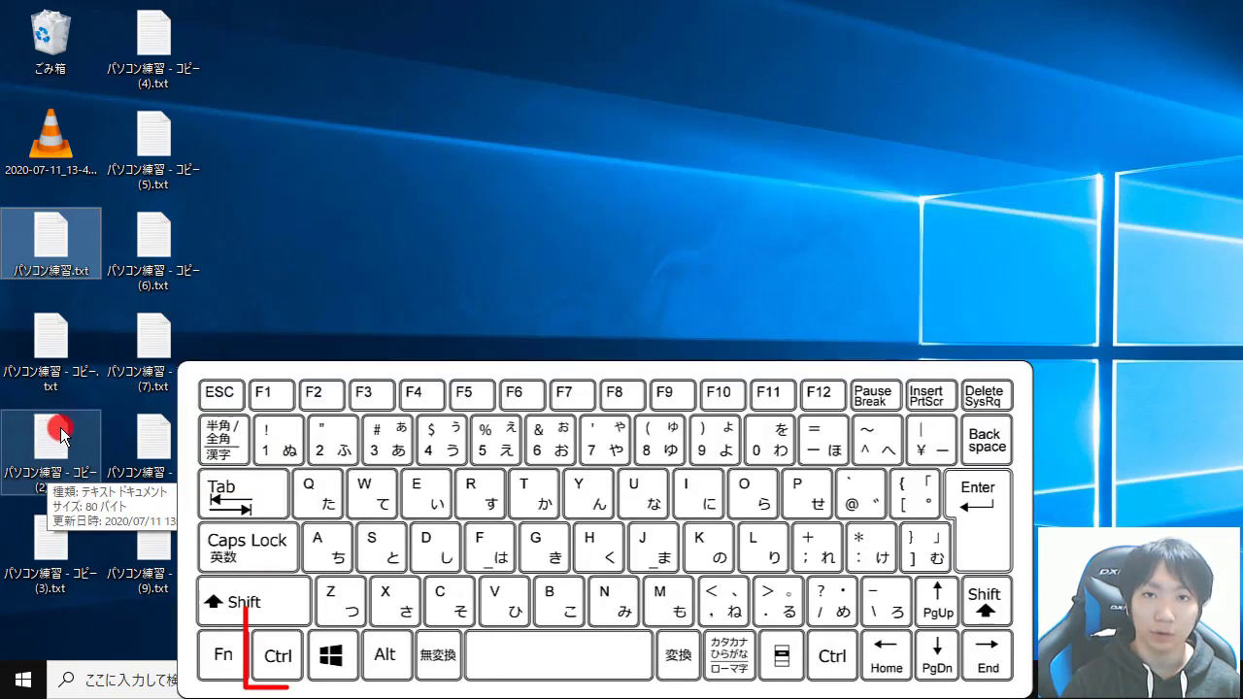
pyautogui.keyDown('ctrl'); pyautogui.click(61, 434); pyautogui.keyUp('ctrl')
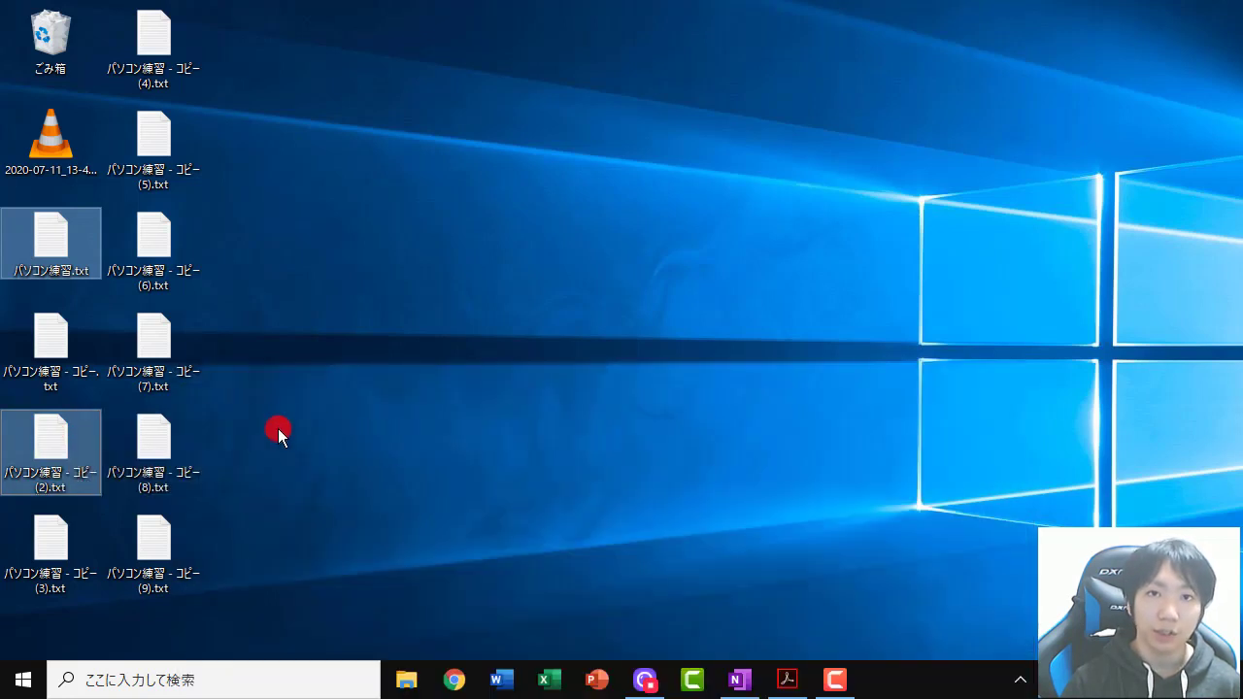
pyautogui.keyDown('ctrl'); pyautogui.click(172, 136); pyautogui.keyUp('ctrl')
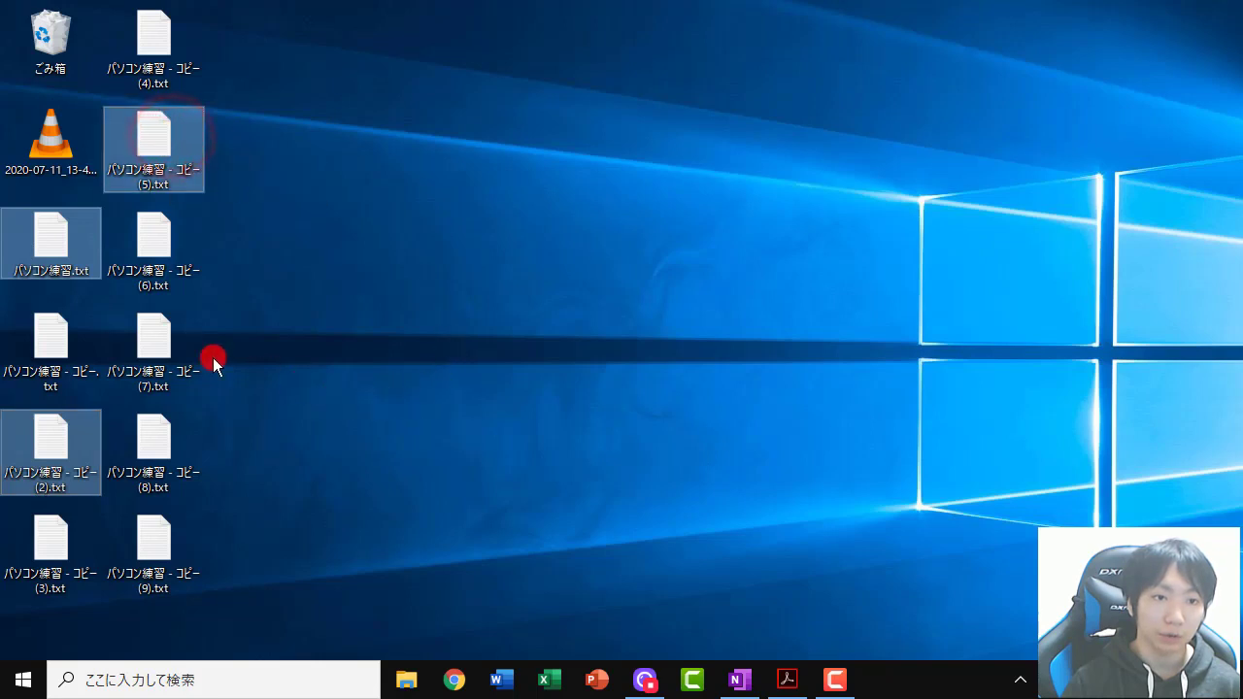
pyautogui.keyDown('ctrl'); pyautogui.click(160, 333); pyautogui.keyUp('ctrl')
pyautogui.keyDown('ctrl'); pyautogui.click(176, 551); pyautogui.keyUp('ctrl')
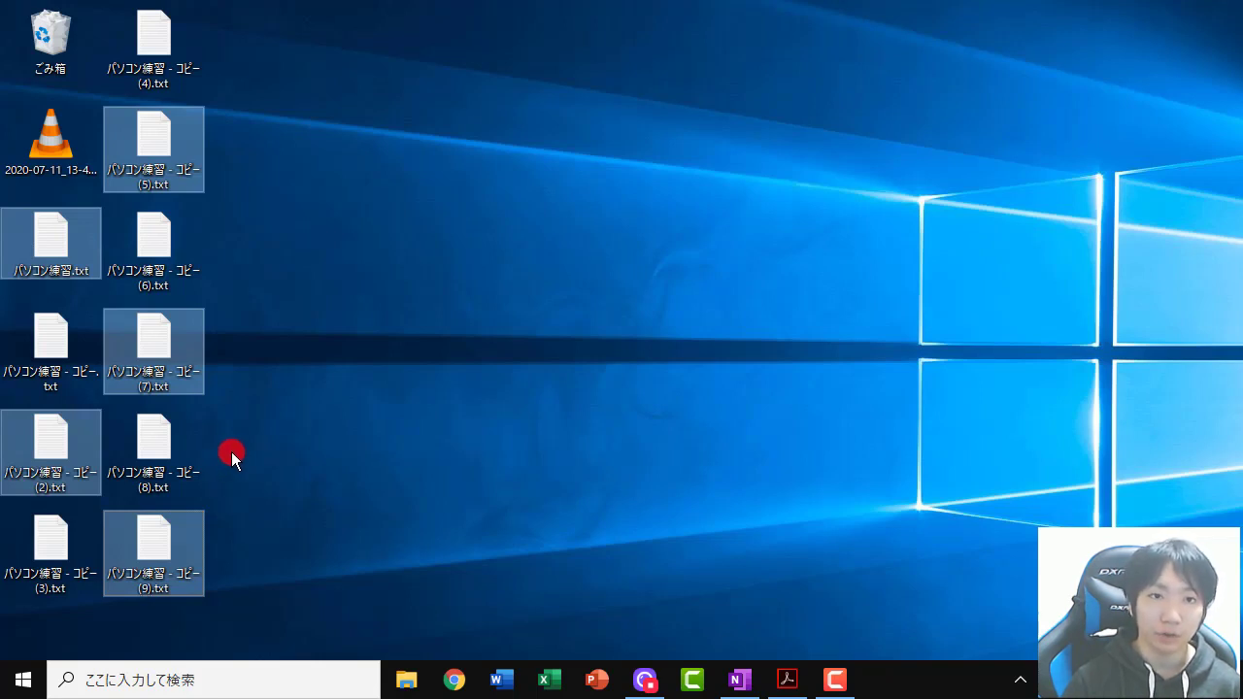
pyautogui.keyDown('ctrl'); pyautogui.click(159, 347); pyautogui.keyUp('ctrl')
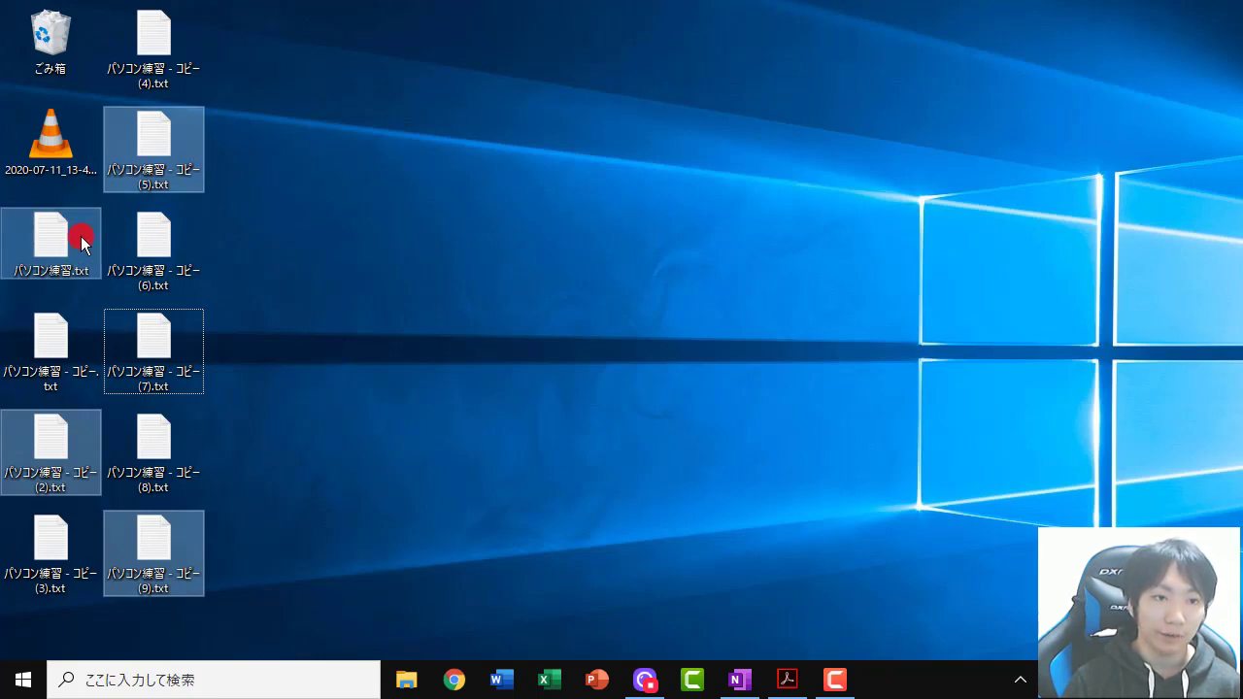
pyautogui.keyDown('ctrl'); pyautogui.click(80, 352); pyautogui.keyUp('ctrl')
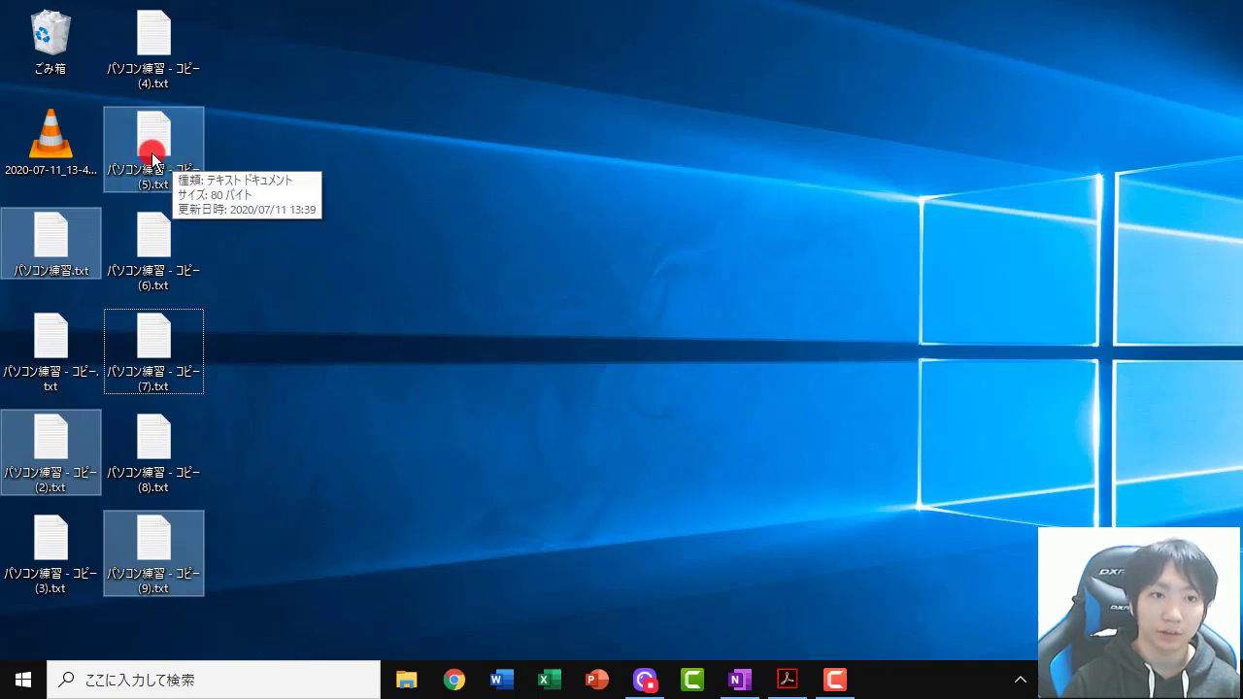
# Step: Move the selected files together to the middle of the desktop and back to their original places
pyautogui.moveTo(152, 156); pyautogui.dragTo(814, 123)
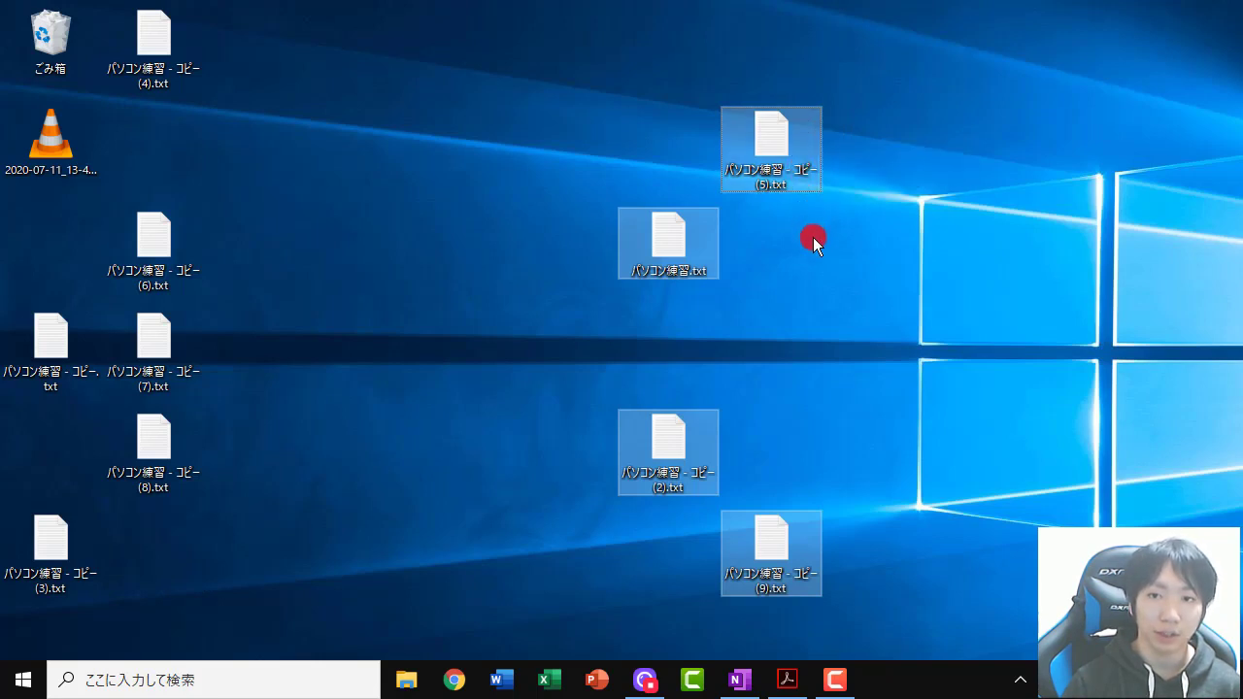
pyautogui.moveTo(775, 134); pyautogui.dragTo(153, 123)
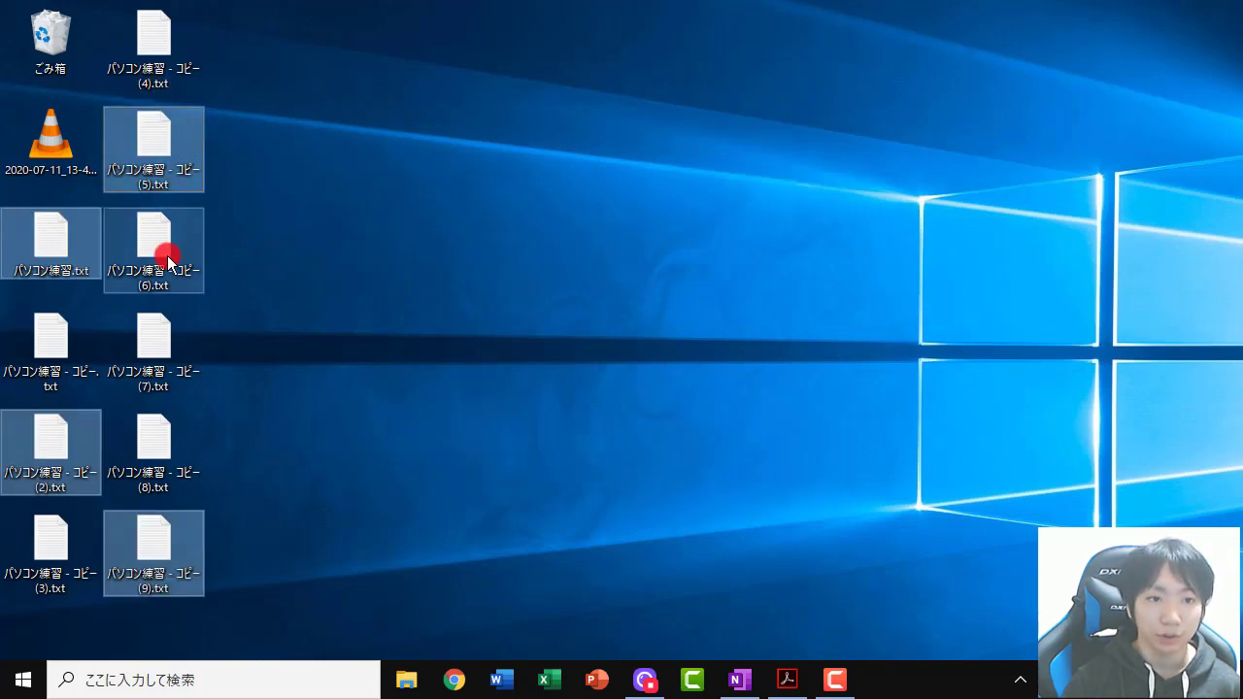
pyautogui.keyDown('ctrl'); pyautogui.click(50, 544); pyautogui.keyUp('ctrl')
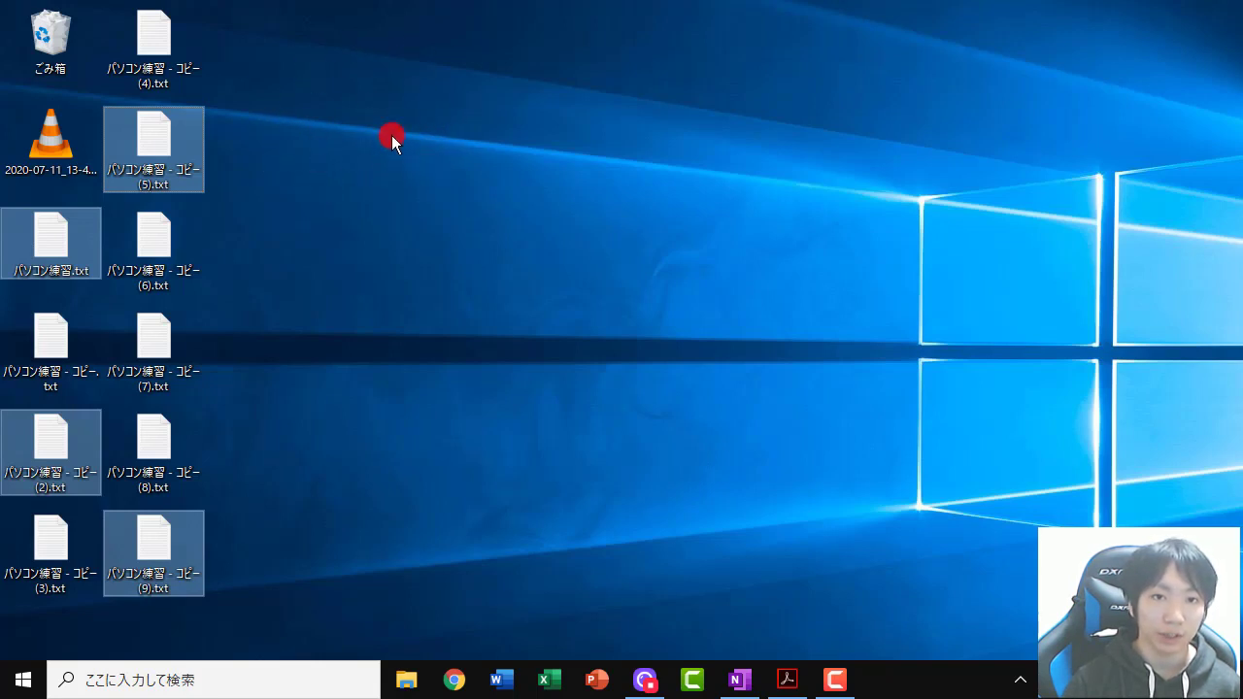
# Step: Create a new folder named 練習 on an empty area of the desktop
pyautogui.rightClick(355, 123)
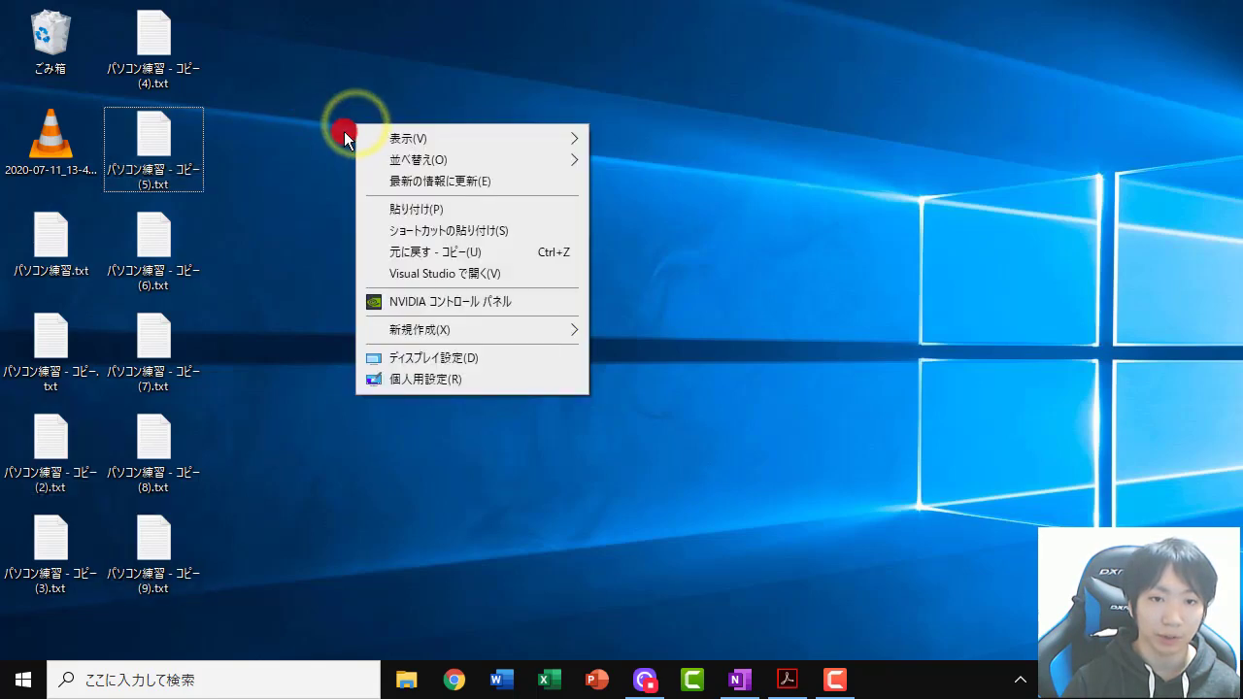
pyautogui.moveTo(414, 333)
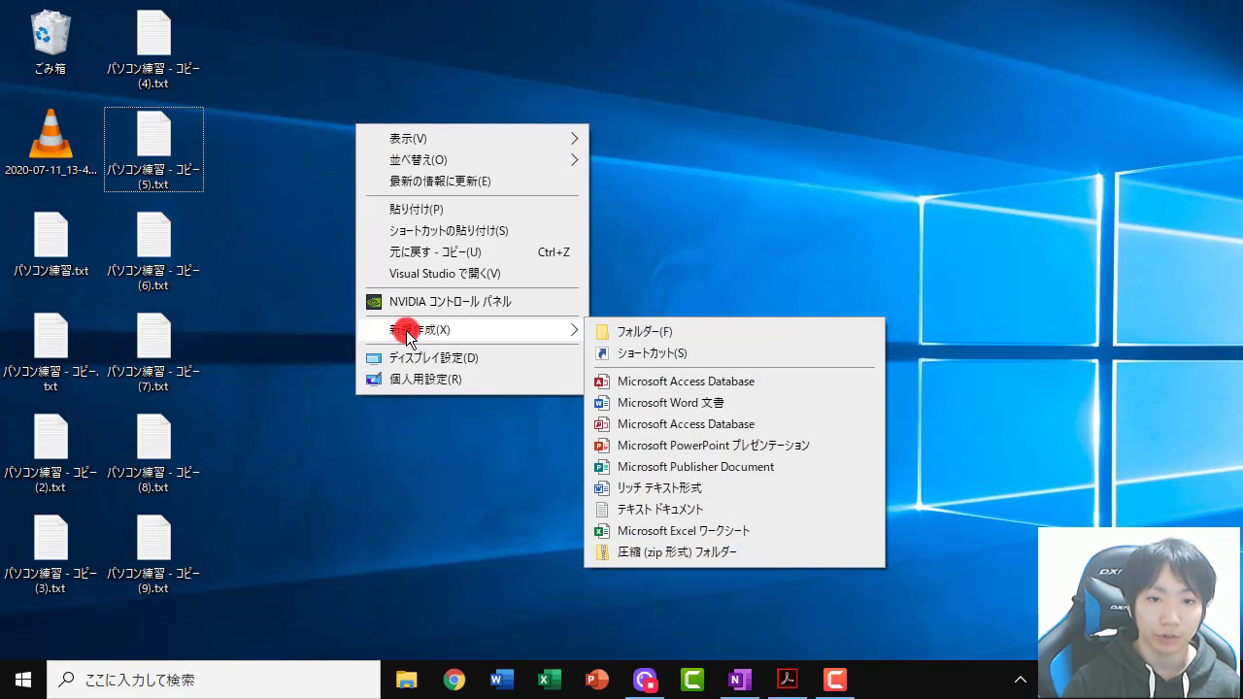
pyautogui.click(646, 332)
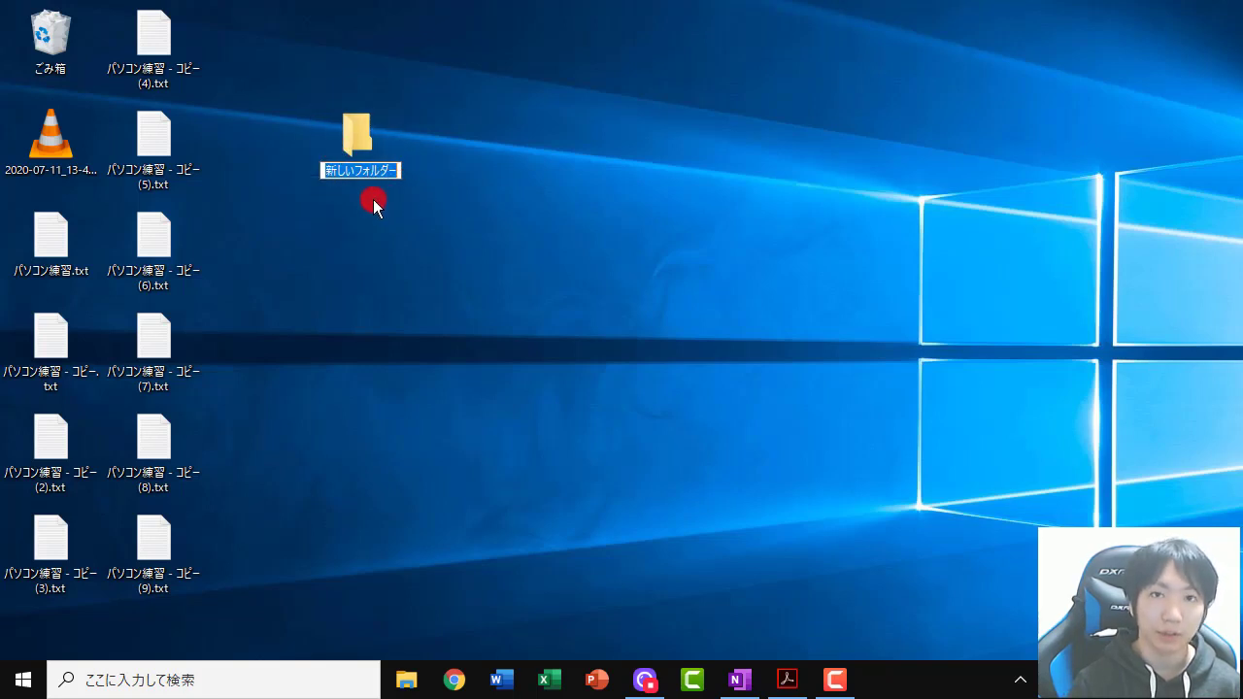
pyautogui.press('BackSpace')
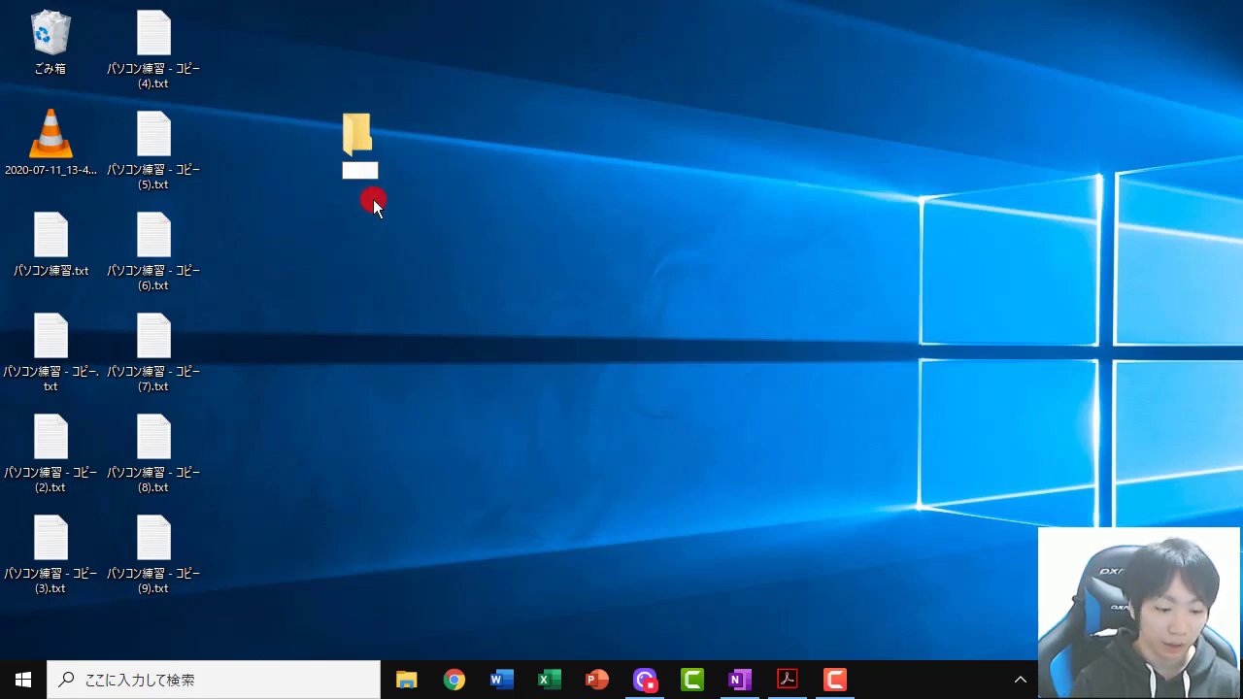
pyautogui.write('renshuu')
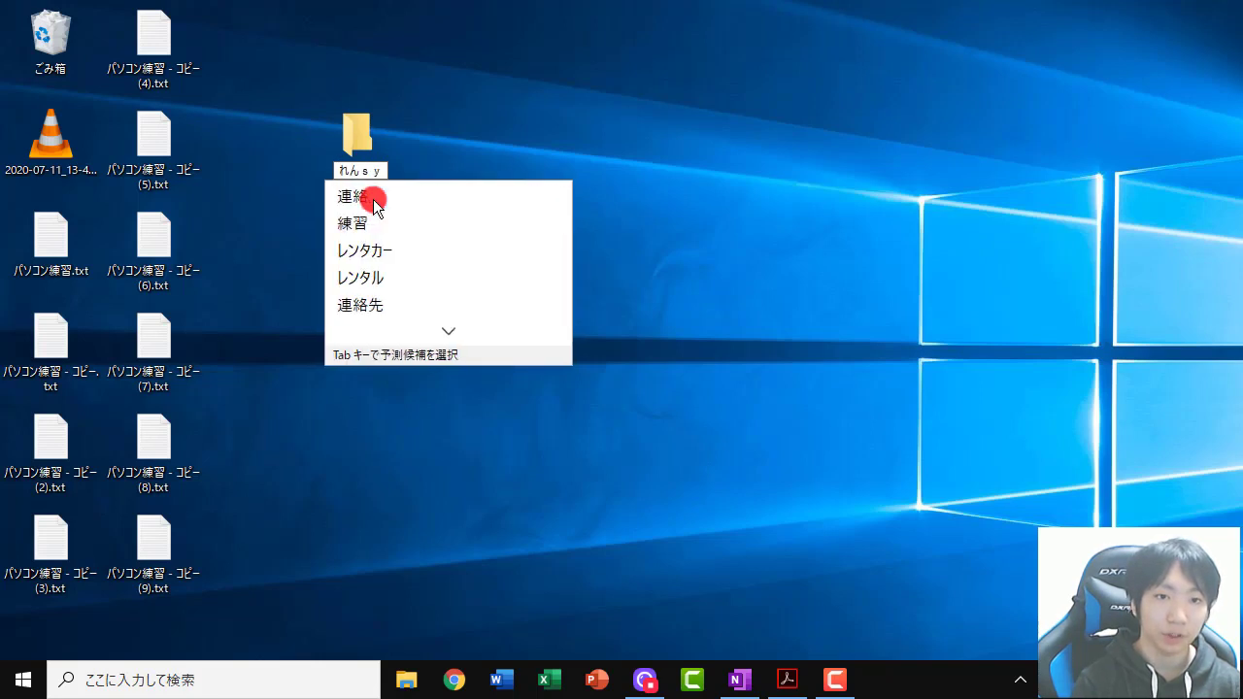
pyautogui.click(372, 199)
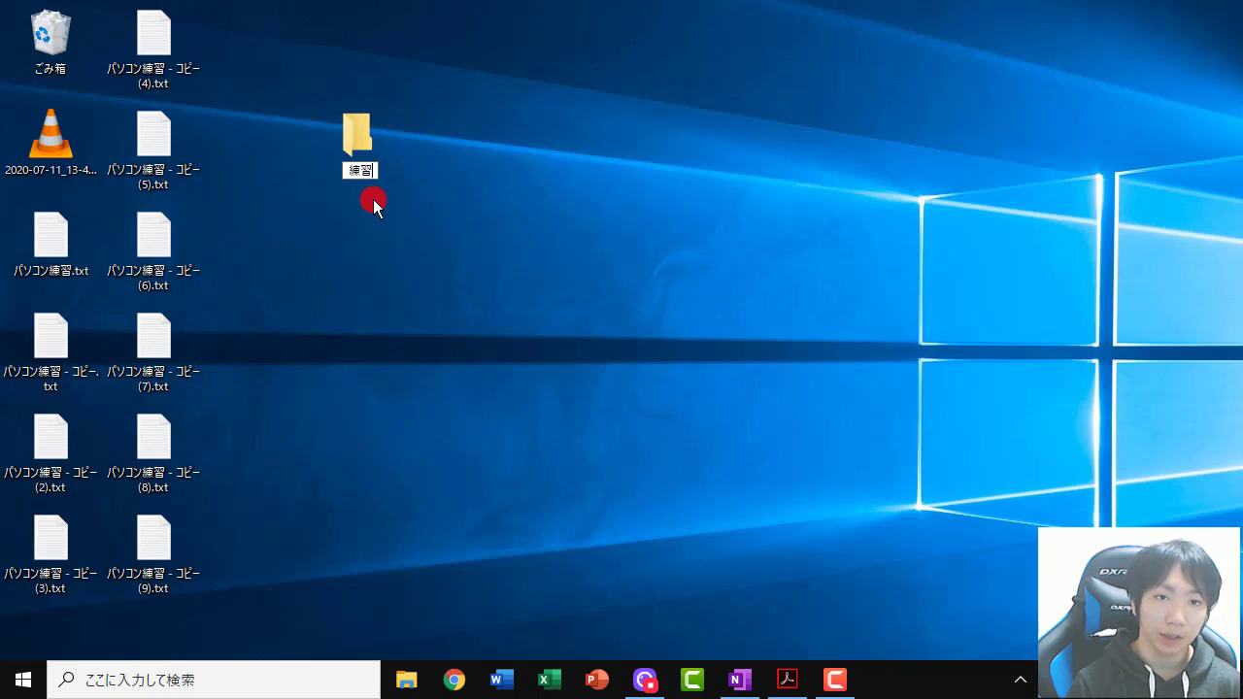
pyautogui.press('Return')
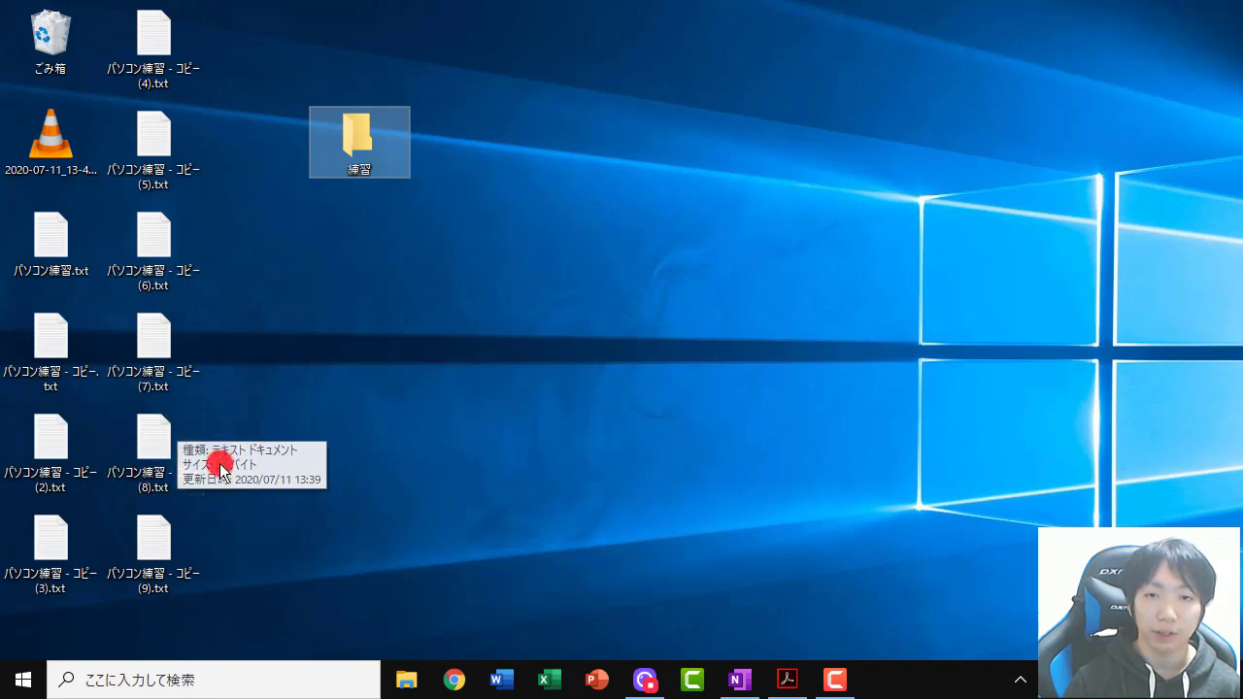
# Step: Move パソコン練習 - コピー.txt and copies (2), (4), (6) and (8) together into the 練習 folder
pyautogui.click(162, 26)
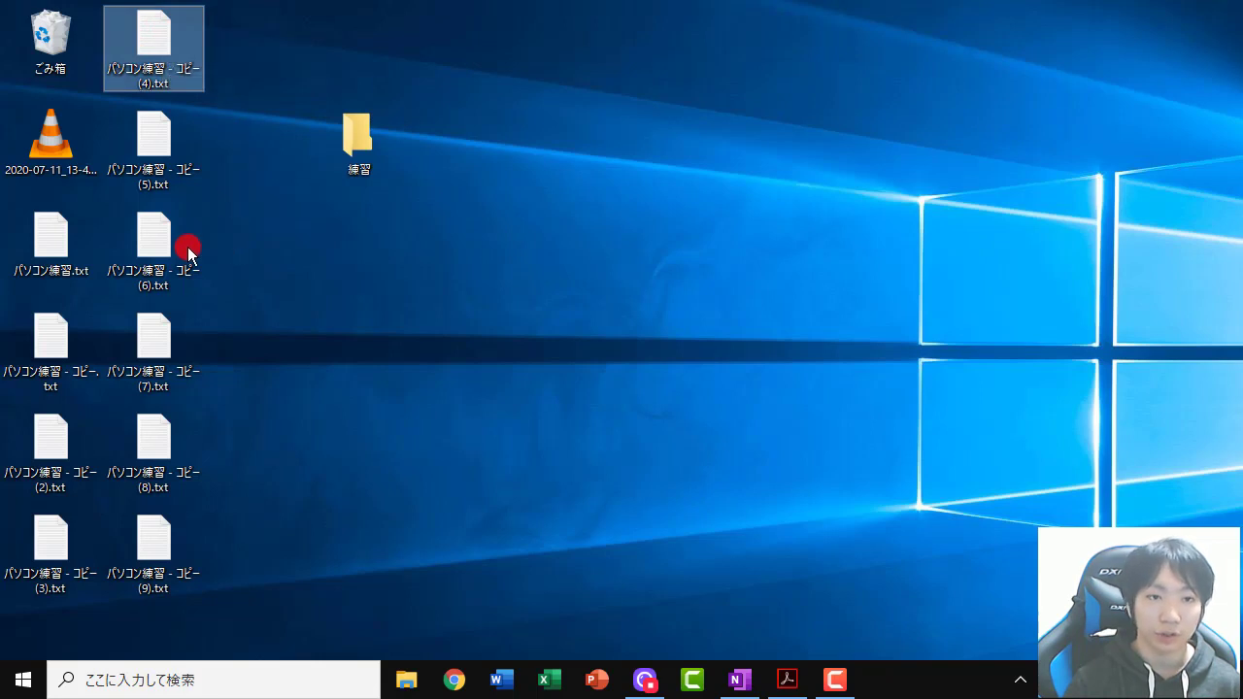
pyautogui.keyDown('ctrl'); pyautogui.click(138, 255); pyautogui.keyUp('ctrl')
pyautogui.keyDown('ctrl'); pyautogui.click(160, 442); pyautogui.keyUp('ctrl')
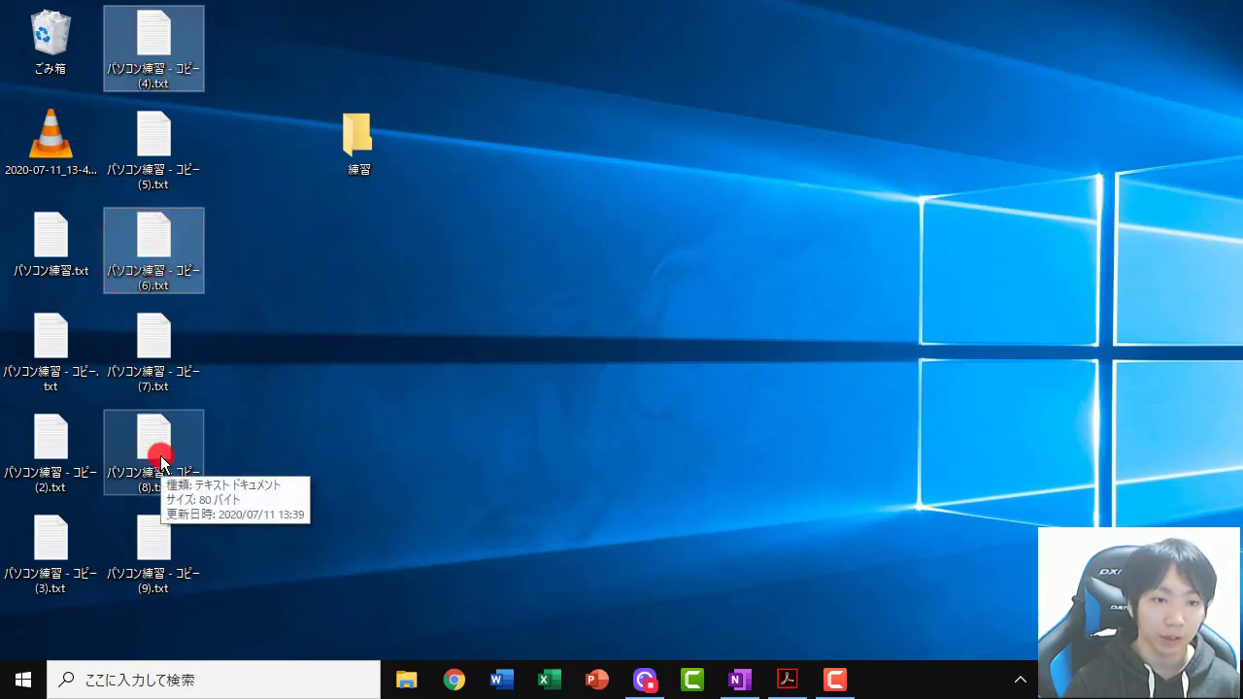
pyautogui.keyDown('ctrl'); pyautogui.click(55, 448); pyautogui.keyUp('ctrl')
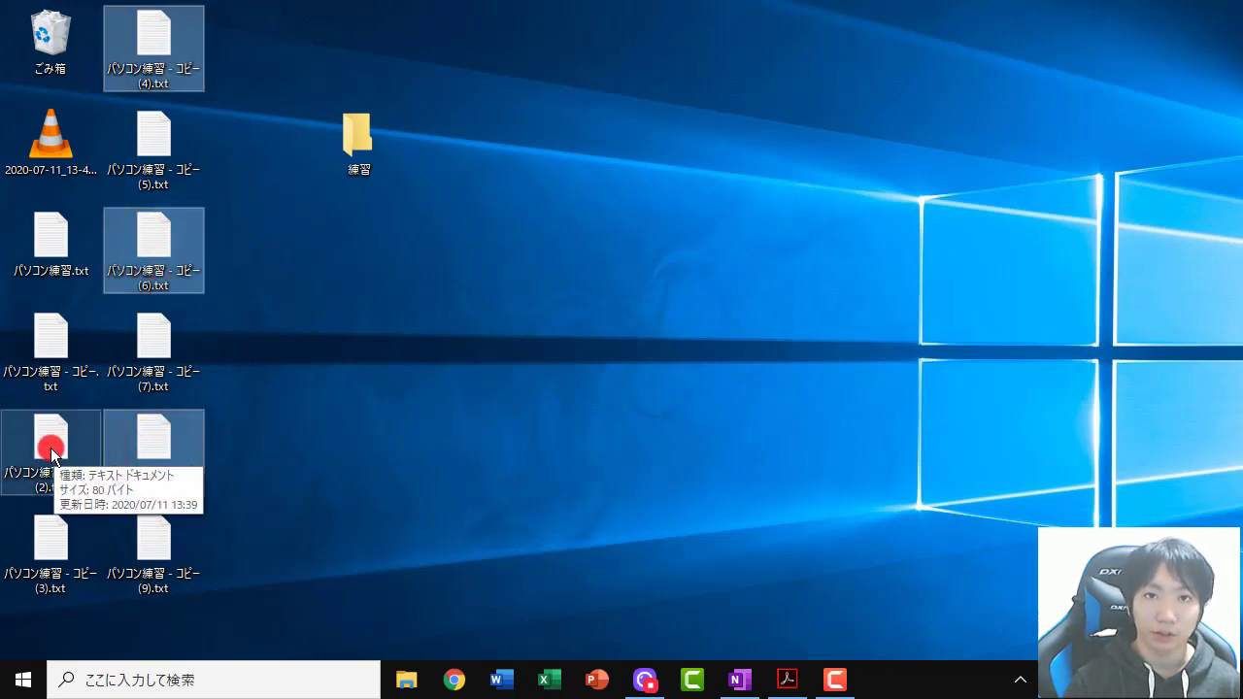
pyautogui.keyDown('ctrl'); pyautogui.click(40, 331); pyautogui.keyUp('ctrl')
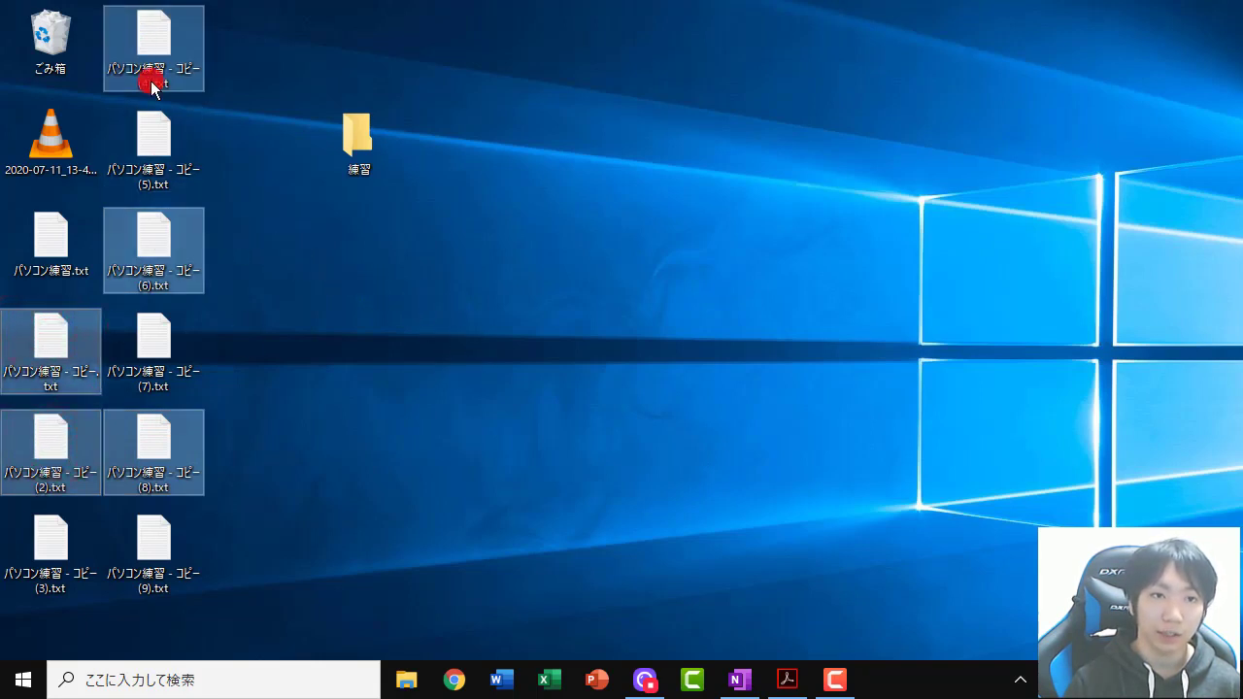
pyautogui.moveTo(154, 231); pyautogui.dragTo(358, 130)
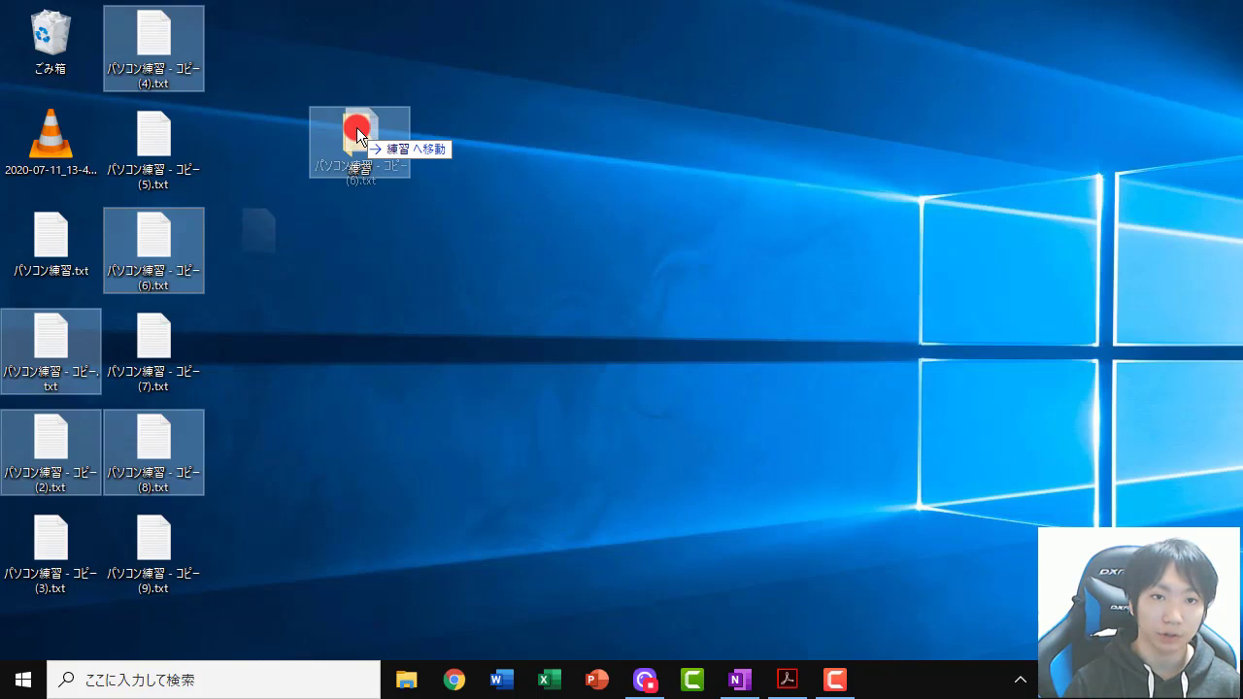
pyautogui.moveTo(357, 129); pyautogui.dragTo(356, 127)
pyautogui.click(373, 146)
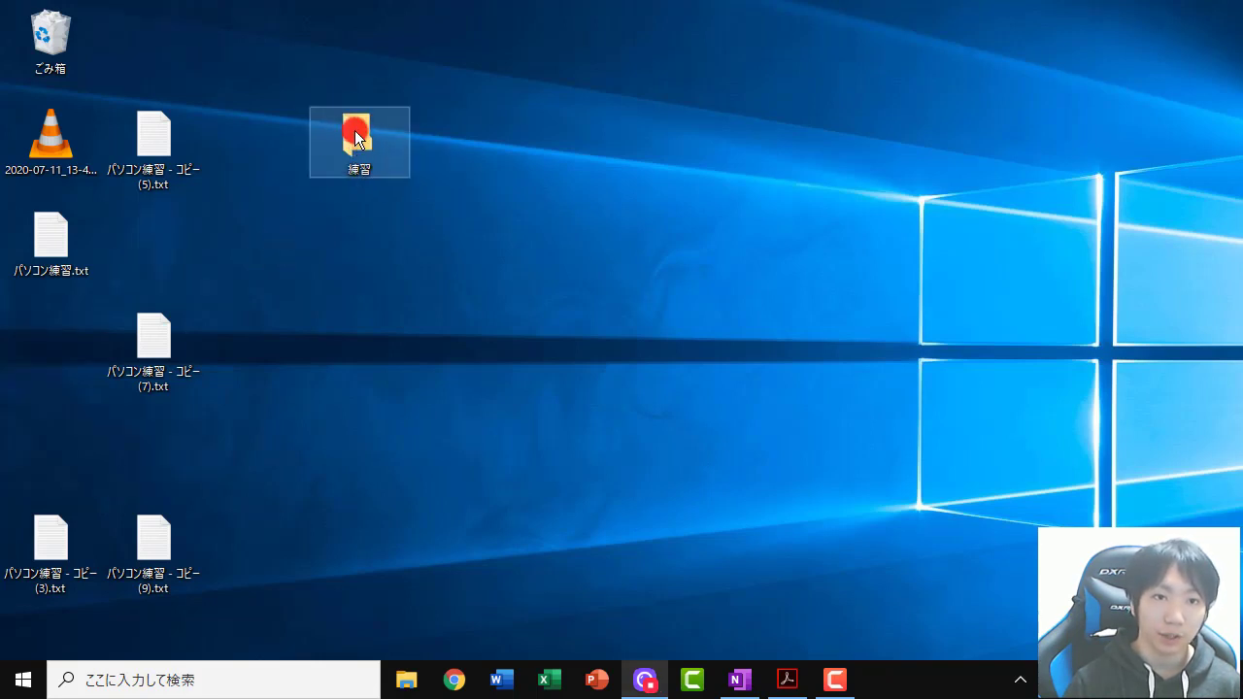
# Step: Open the 練習 folder, then move and narrow its window so it does not cover the desktop icons
pyautogui.doubleClick(354, 130)
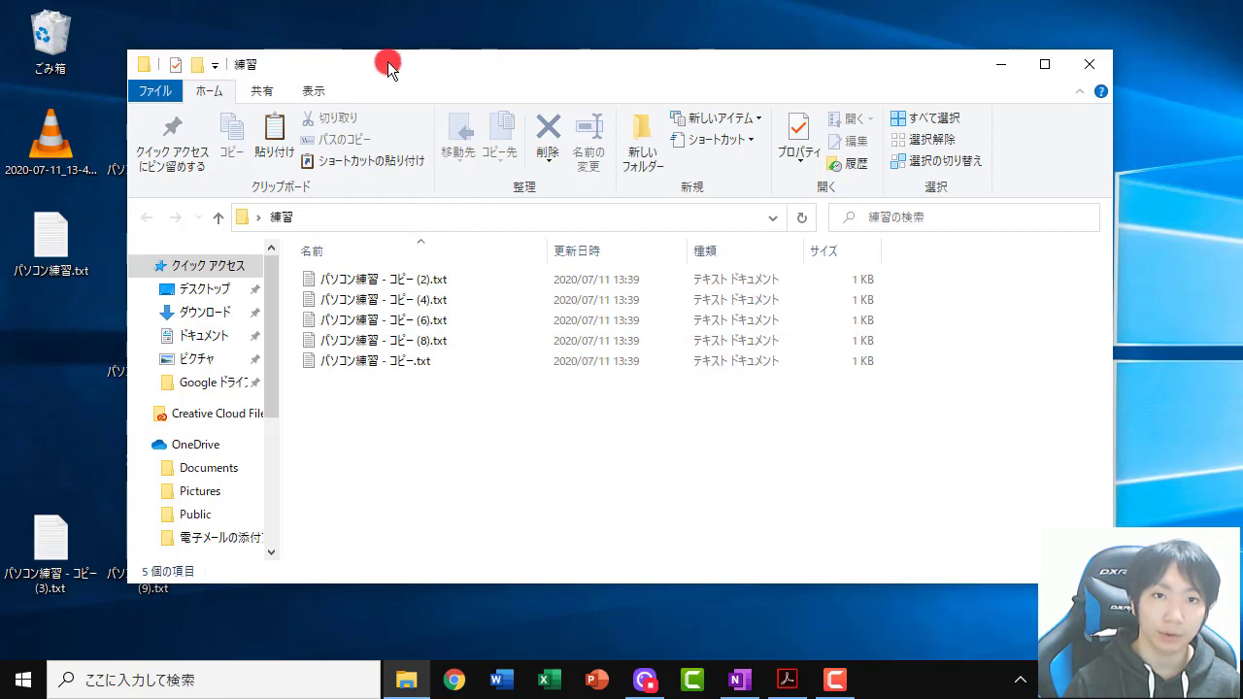
pyautogui.moveTo(387, 66); pyautogui.dragTo(460, 58)
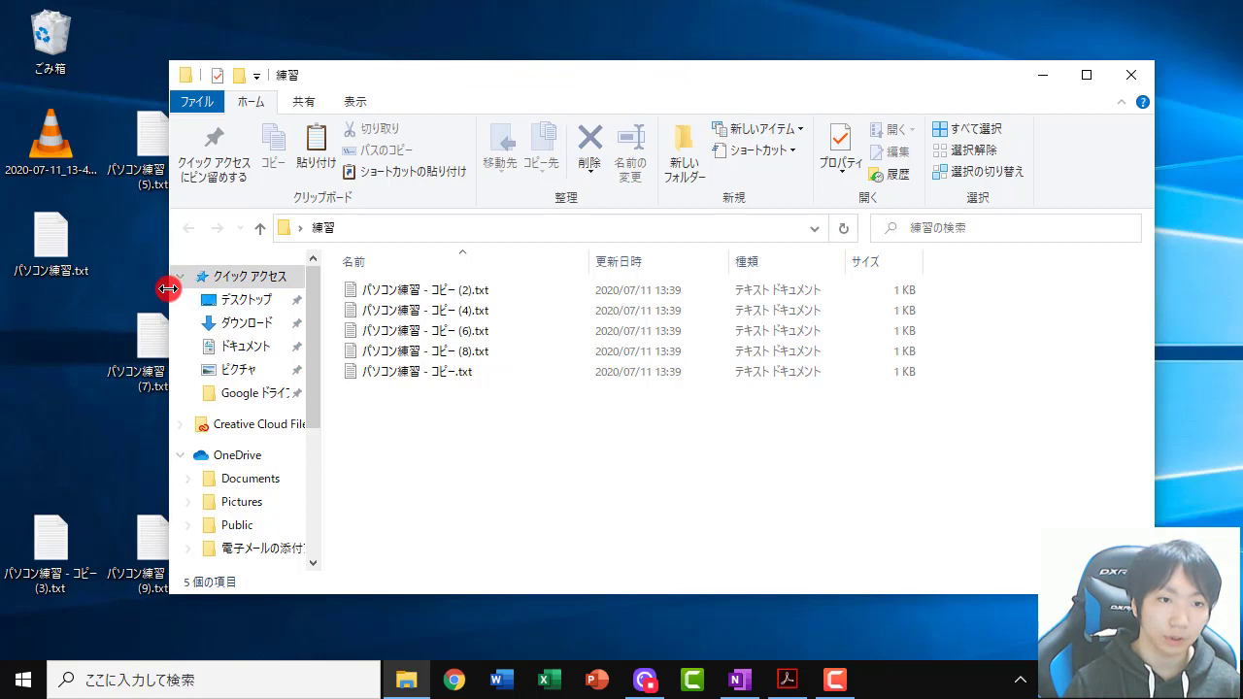
pyautogui.moveTo(168, 288); pyautogui.dragTo(471, 311)
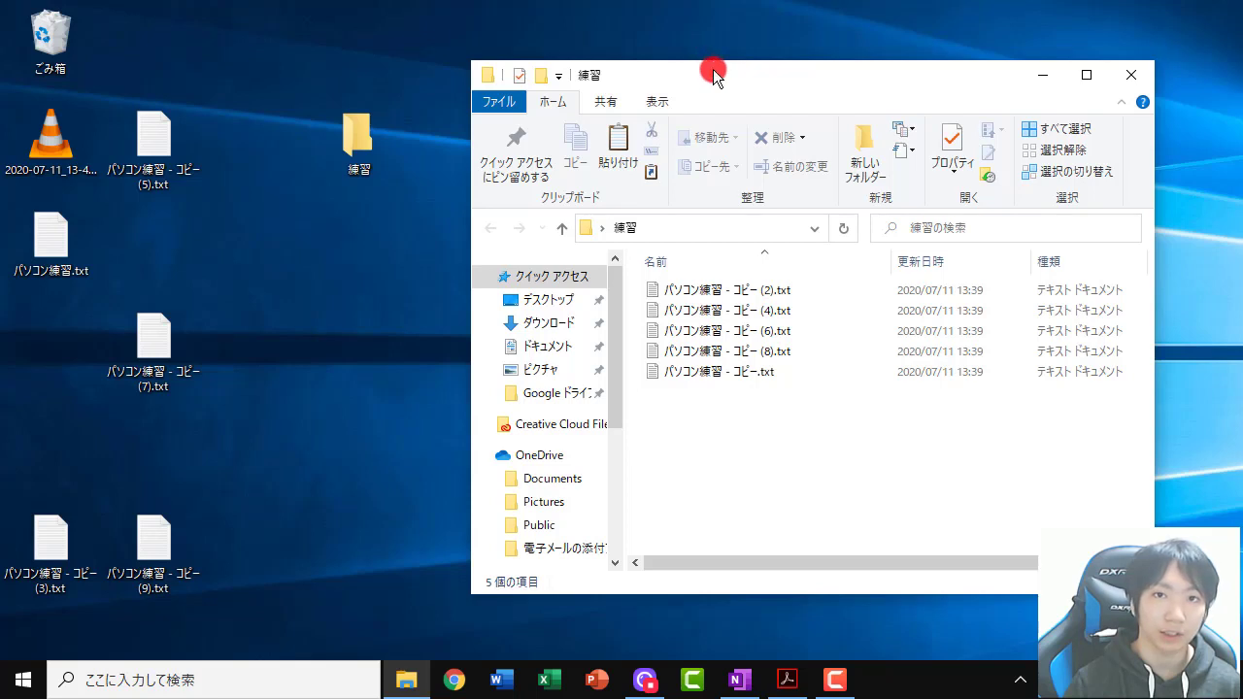
# Step: Shift the 練習 folder window closer to the desktop icons and move copies (2) and (8) together from the folder onto the desktop
pyautogui.moveTo(713, 70); pyautogui.dragTo(635, 49)
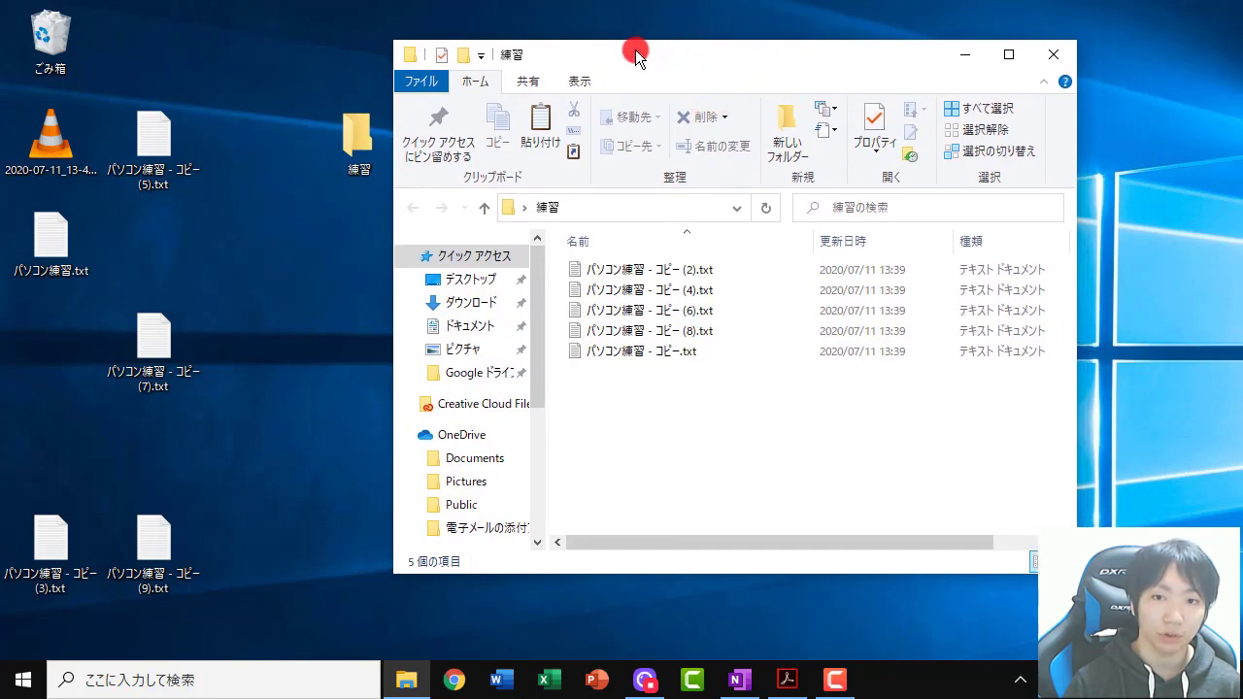
pyautogui.click(593, 351)
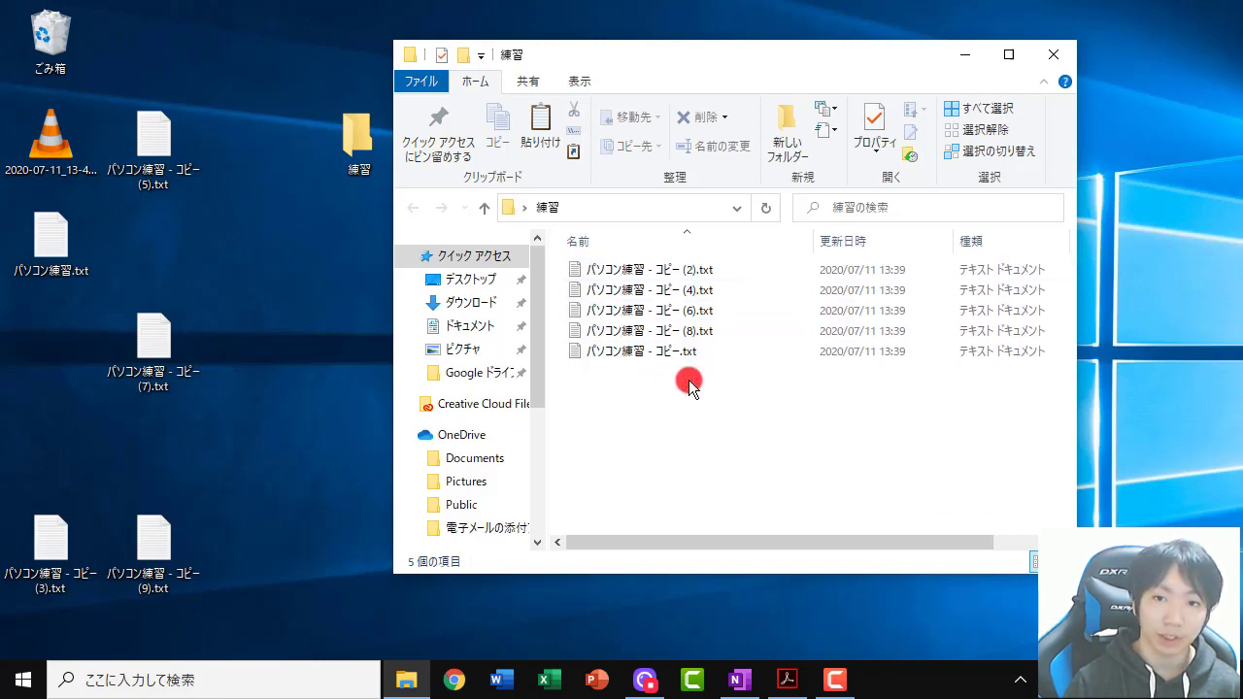
pyautogui.click(623, 276)
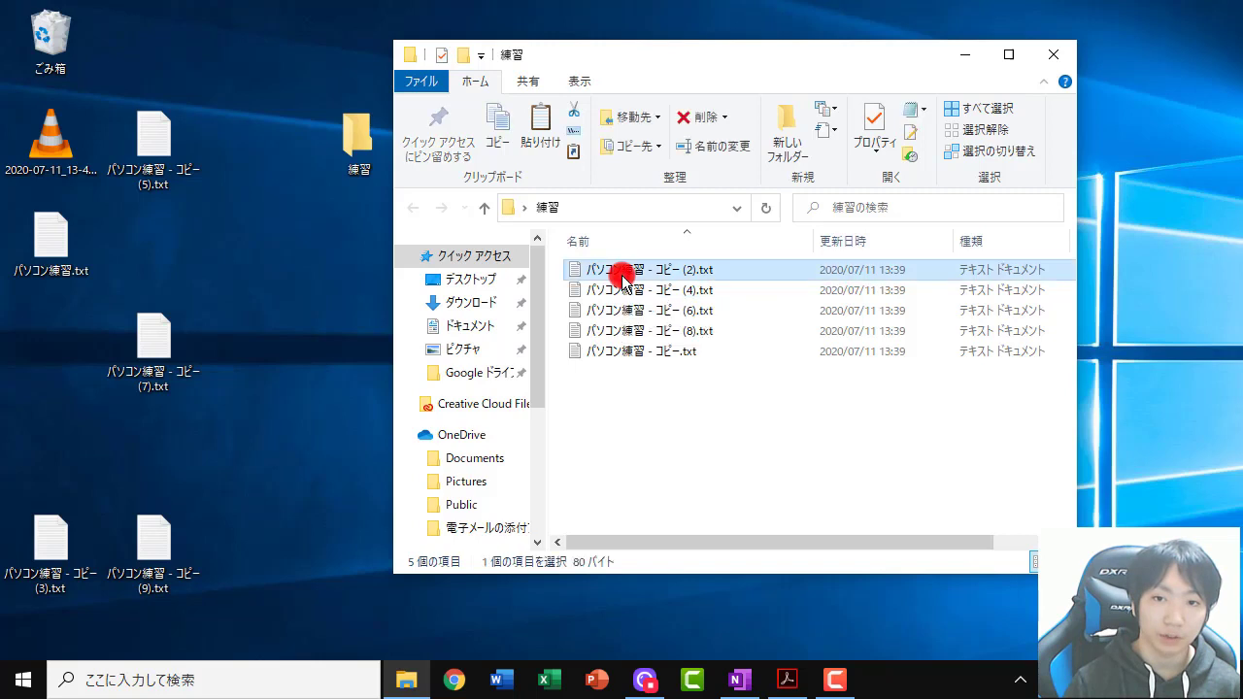
pyautogui.keyDown('ctrl'); pyautogui.click(619, 333); pyautogui.keyUp('ctrl')
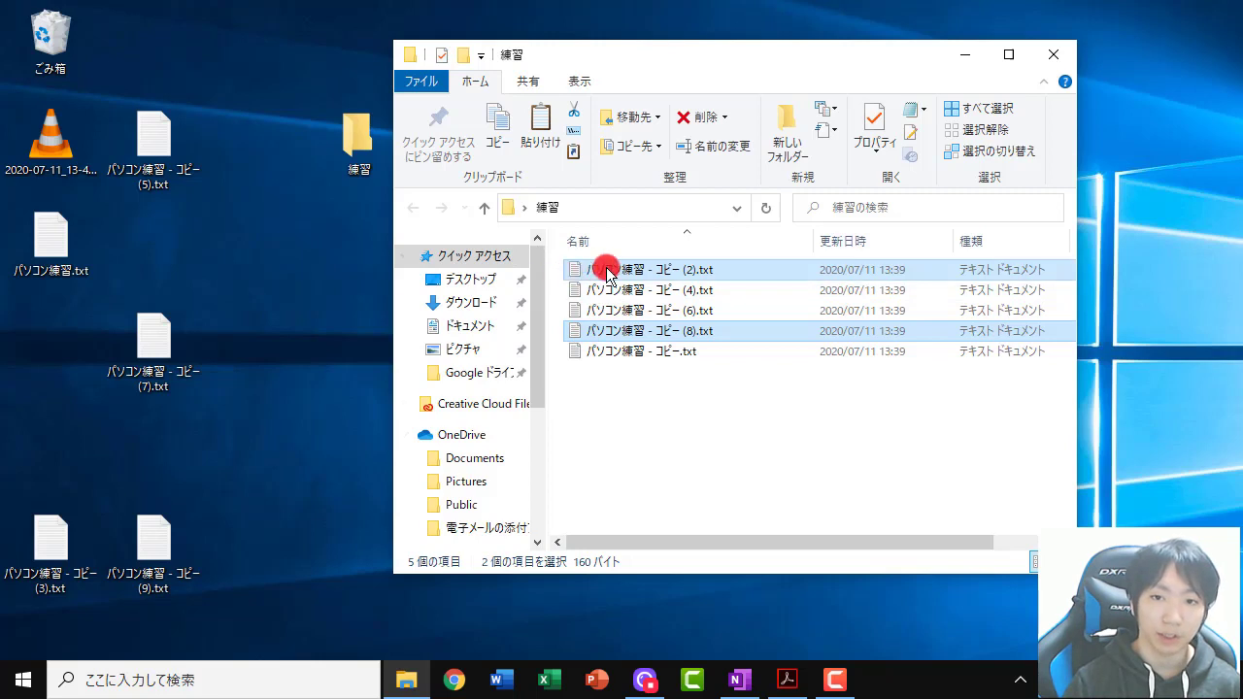
pyautogui.moveTo(617, 269); pyautogui.dragTo(223, 264)
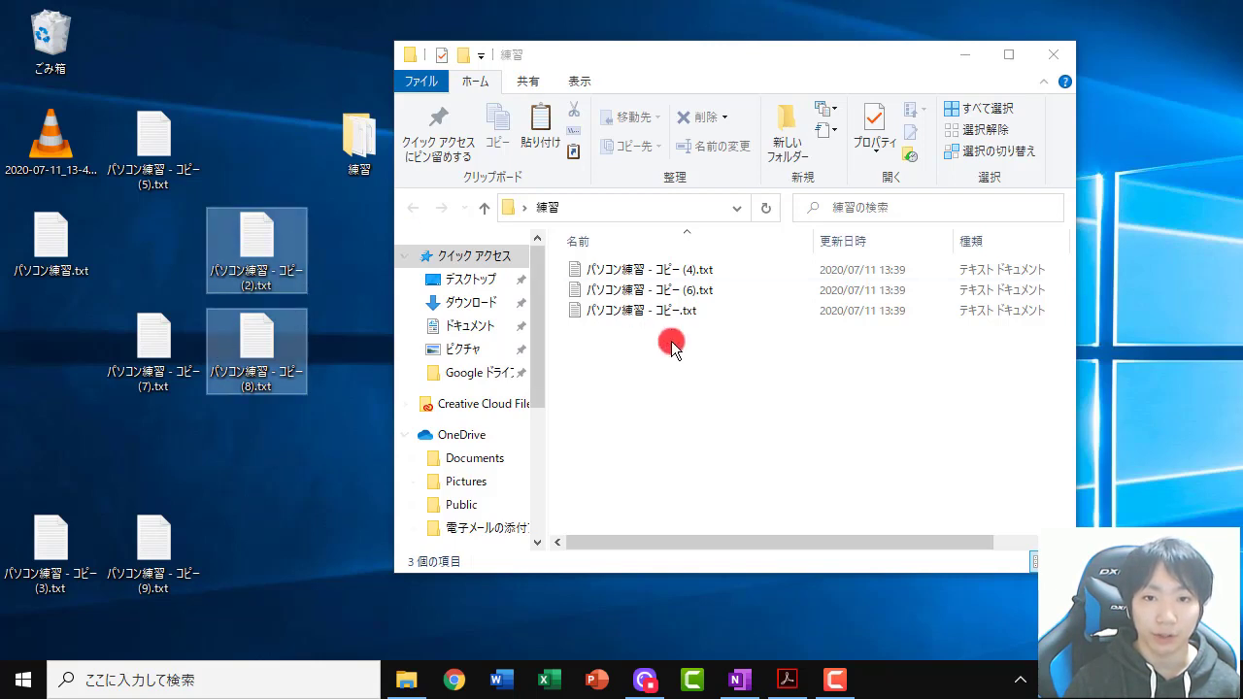
# Step: Move パソコン練習.txt and copies (2), (3), (5), (7), (8) and (9) together from the desktop into the open 練習 folder
pyautogui.keyDown('ctrl'); pyautogui.click(158, 143); pyautogui.keyUp('ctrl')
pyautogui.keyDown('ctrl'); pyautogui.click(51, 229); pyautogui.keyUp('ctrl')
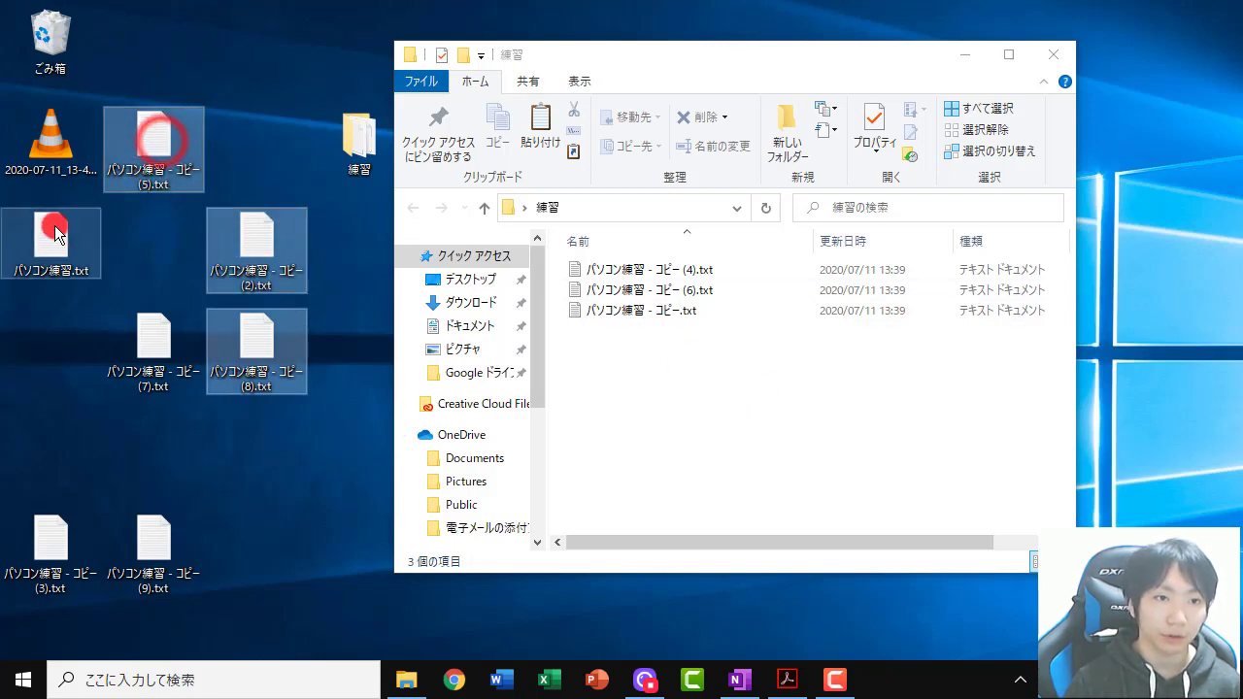
pyautogui.keyDown('ctrl'); pyautogui.click(159, 333); pyautogui.keyUp('ctrl')
pyautogui.keyDown('ctrl'); pyautogui.click(154, 515); pyautogui.keyUp('ctrl')
pyautogui.keyDown('ctrl'); pyautogui.click(51, 534); pyautogui.keyUp('ctrl')
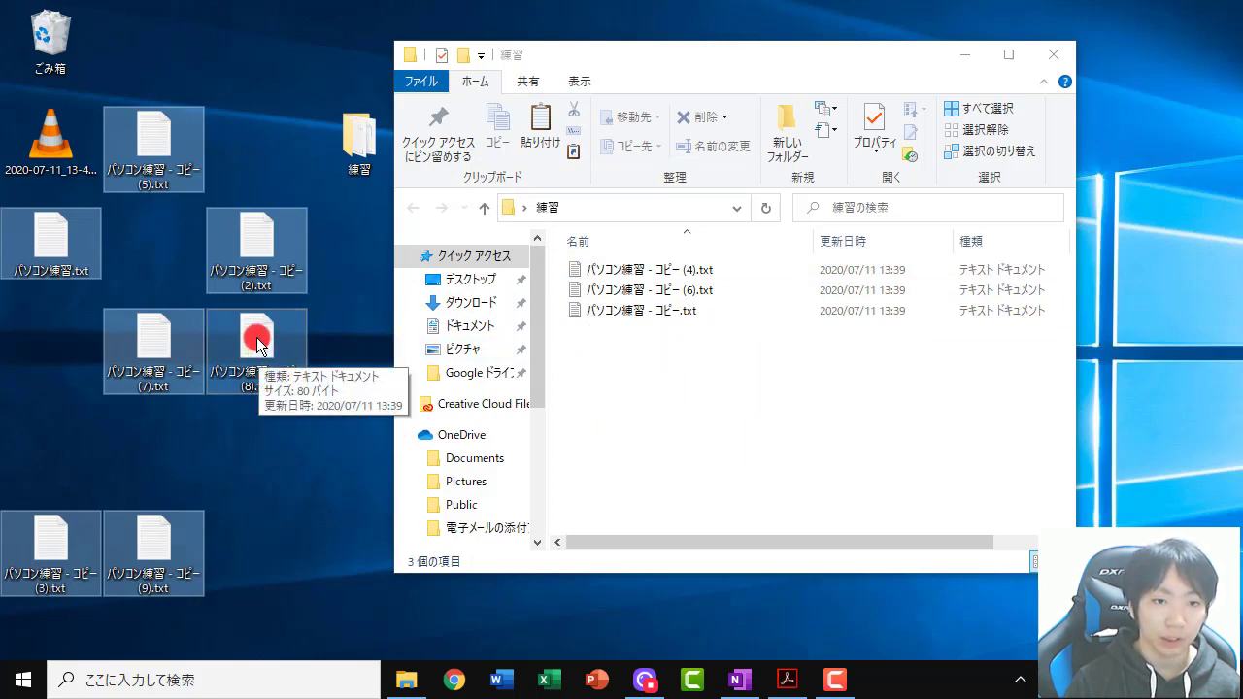
pyautogui.moveTo(257, 342); pyautogui.dragTo(719, 405)
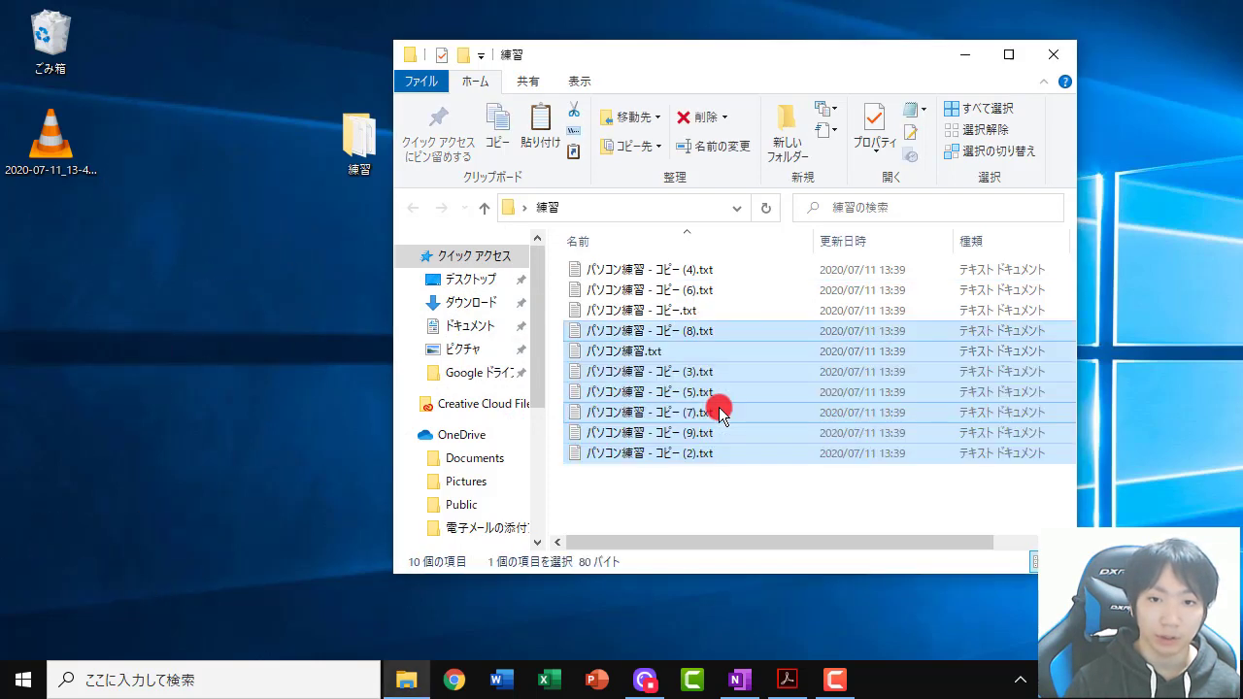